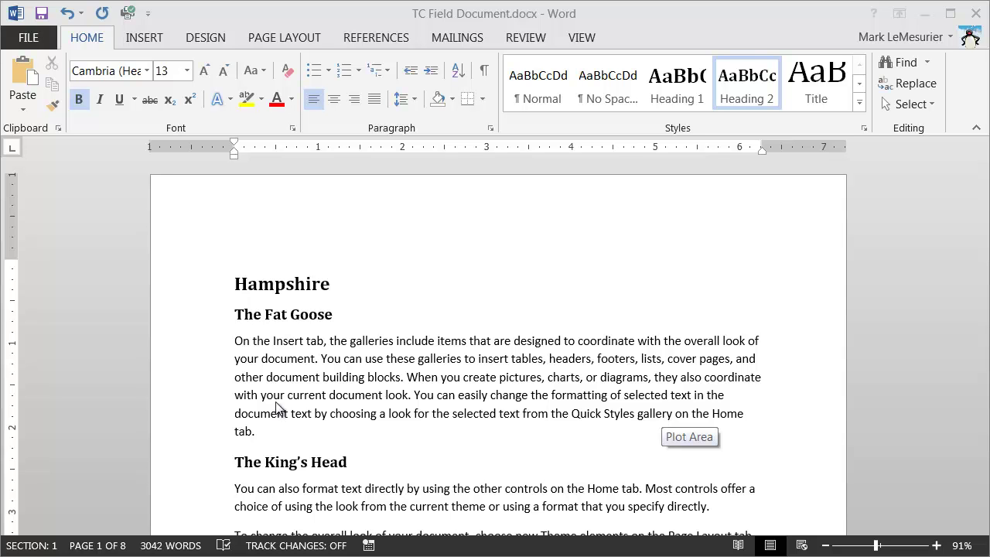
# Examine the heading styles of Hampshire, The Fat Goose and The Tower Inn, and the sales figures table caption.
pyautogui.click(303, 288)
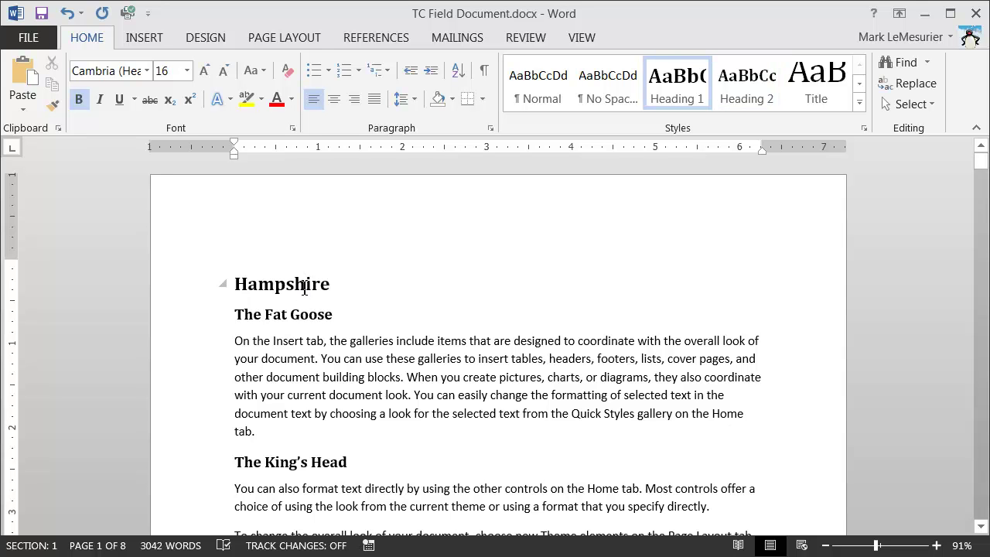
pyautogui.click(267, 319)
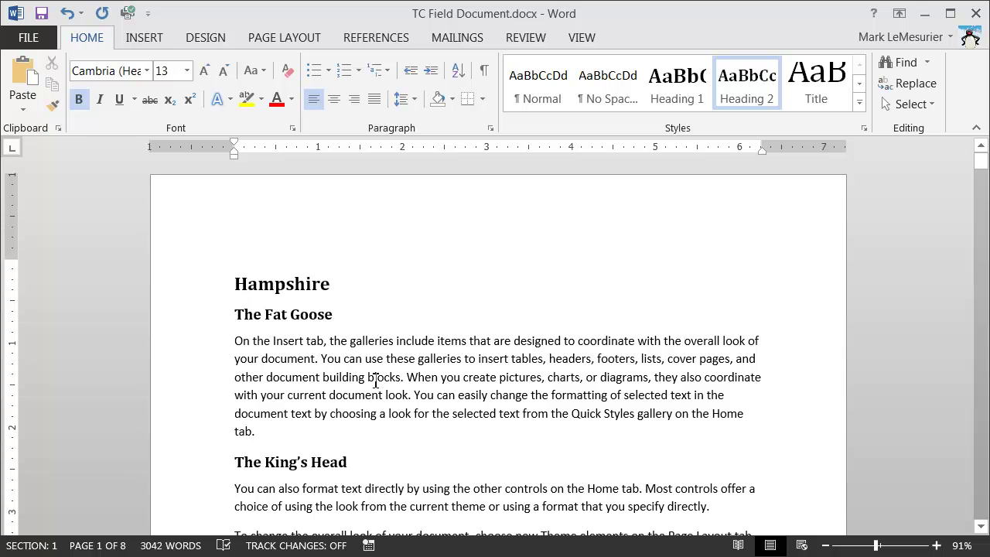
pyautogui.scroll(-4, 361, 379)
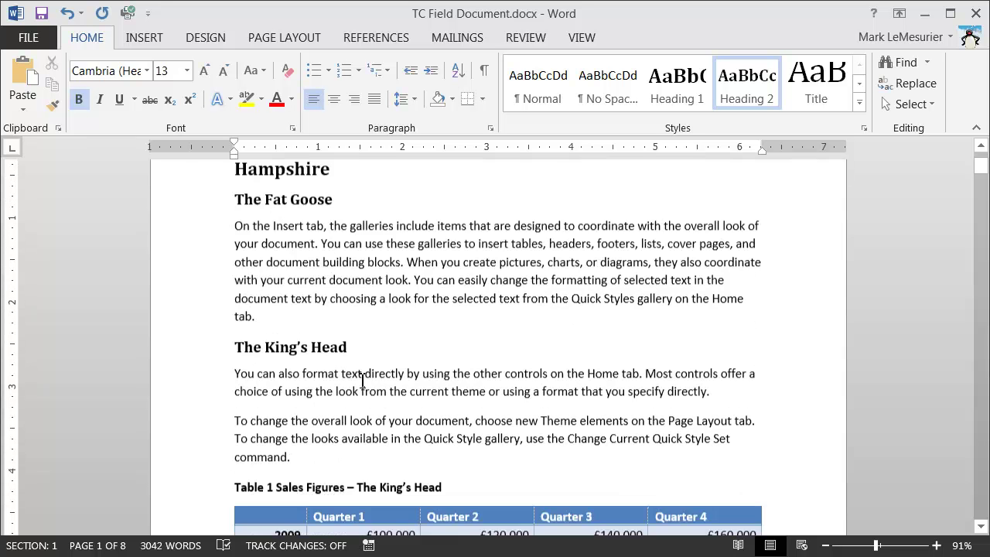
pyautogui.scroll(-10, 362, 379)
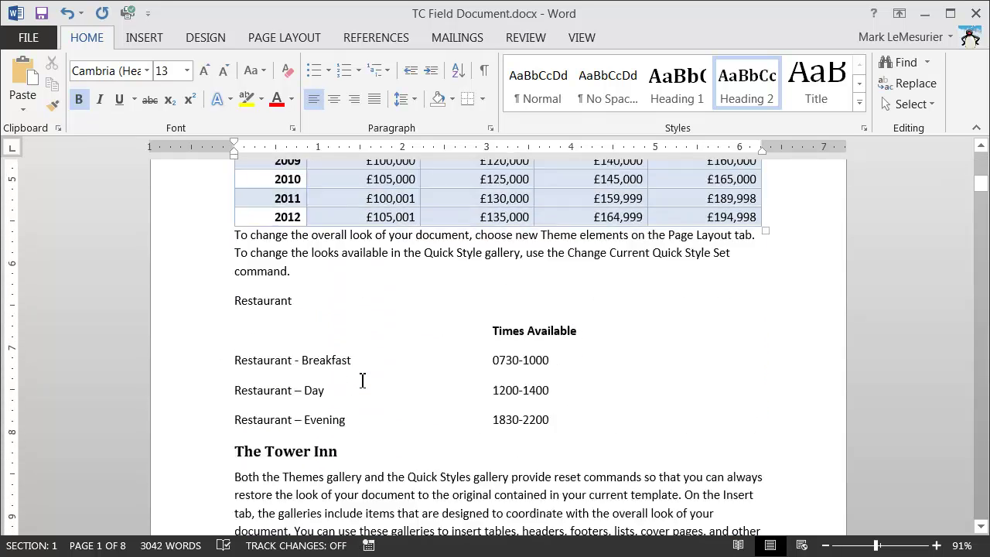
pyautogui.click(306, 397)
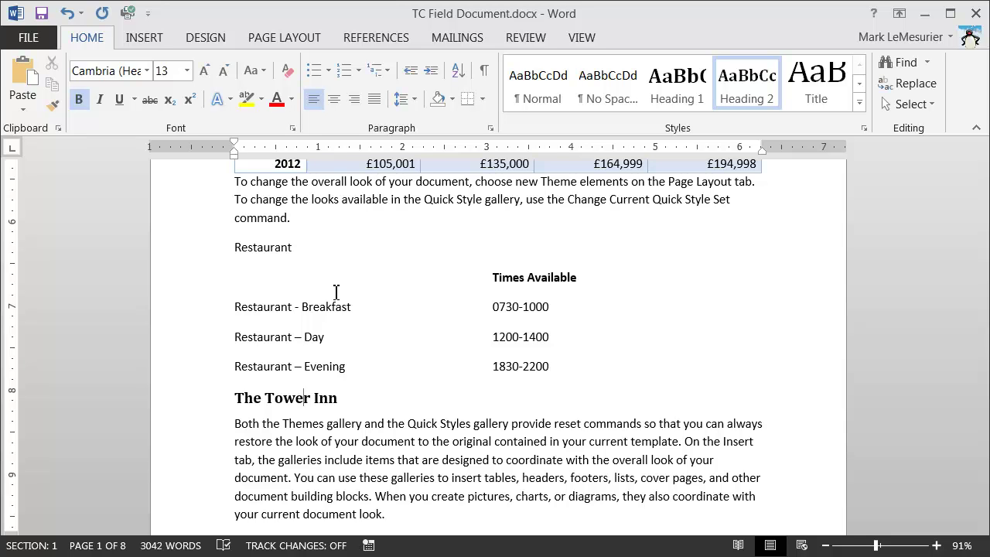
pyautogui.scroll(3, 337, 291)
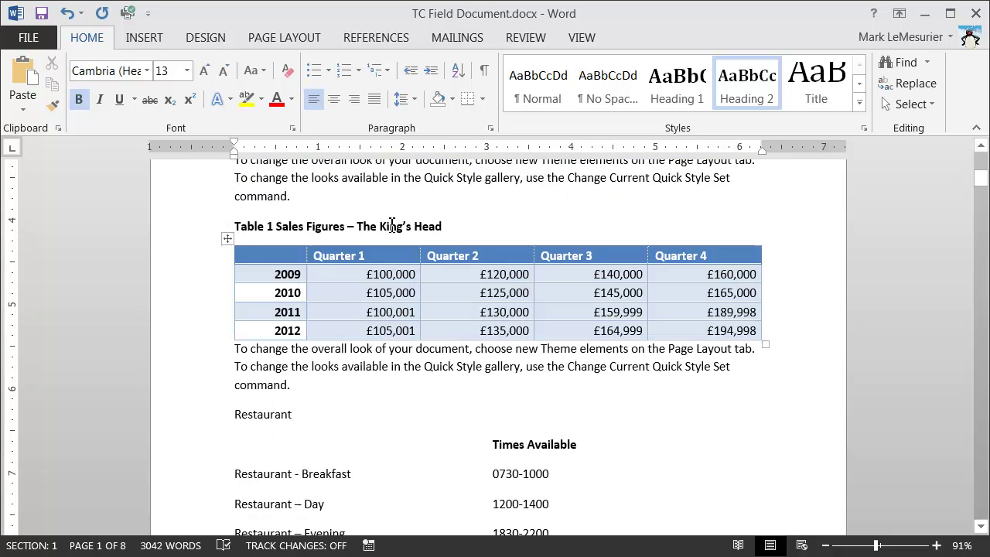
pyautogui.scroll(-3, 325, 330)
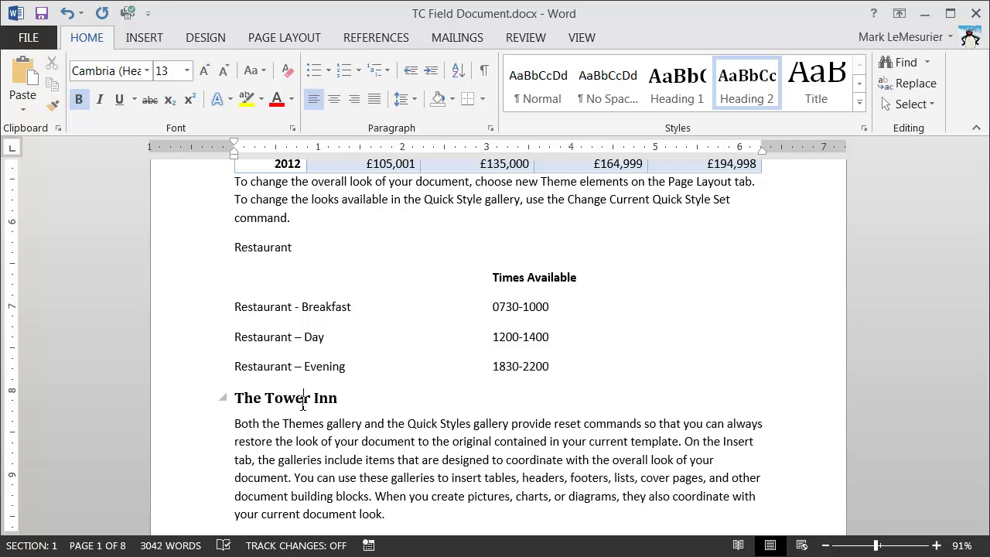
pyautogui.scroll(15, 360, 454)
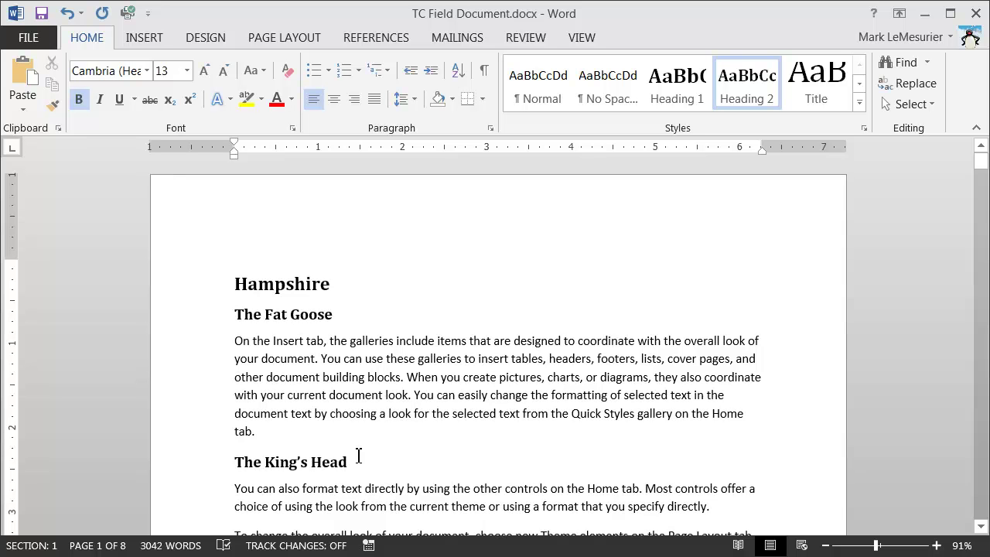
# Insert the Automatic Table 2 table of contents at the beginning of the document.
pyautogui.click(383, 37)
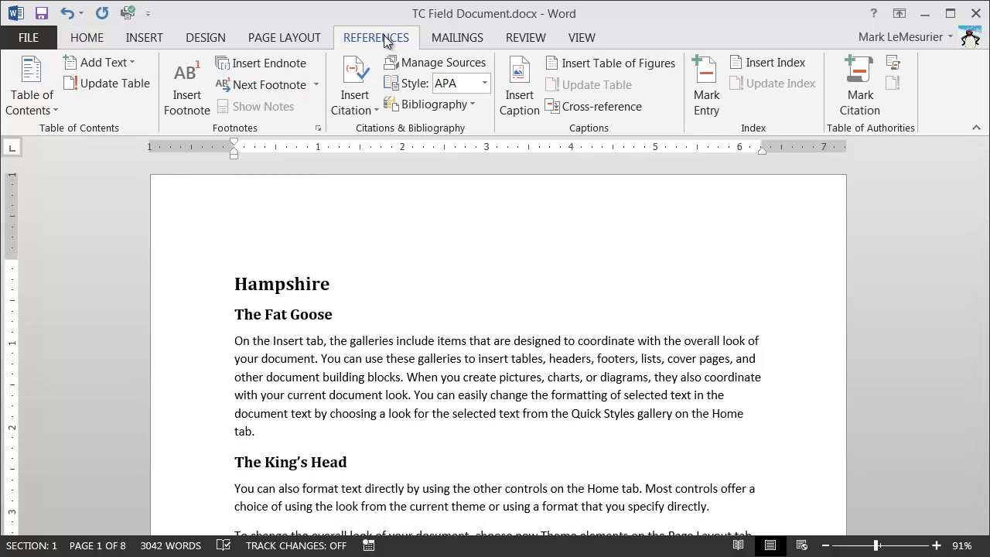
pyautogui.click(27, 112)
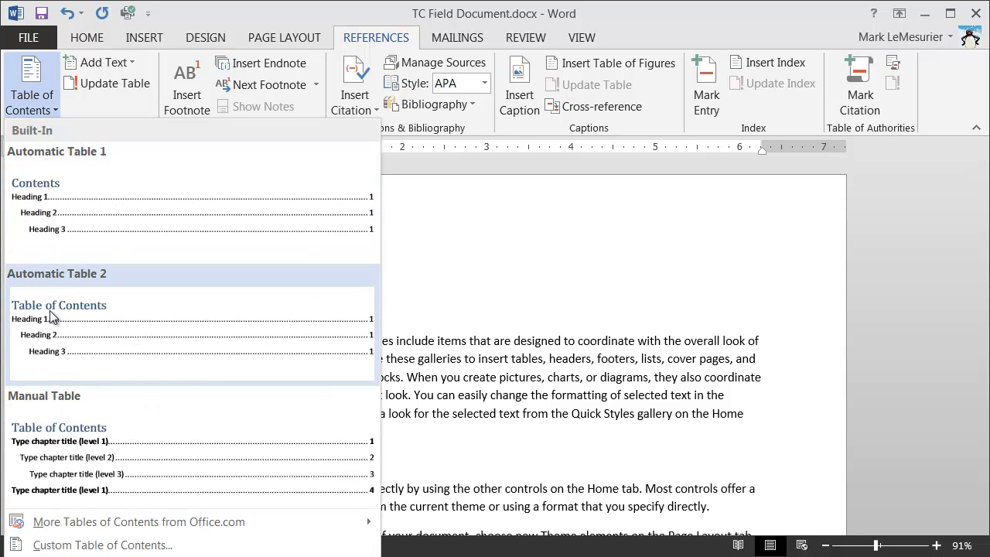
pyautogui.rightClick(109, 330)
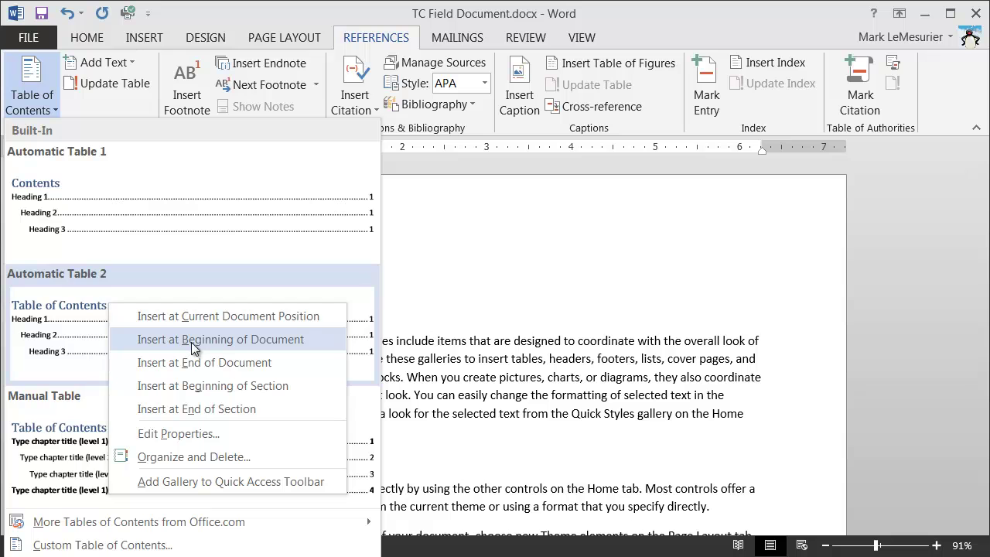
pyautogui.click(193, 344)
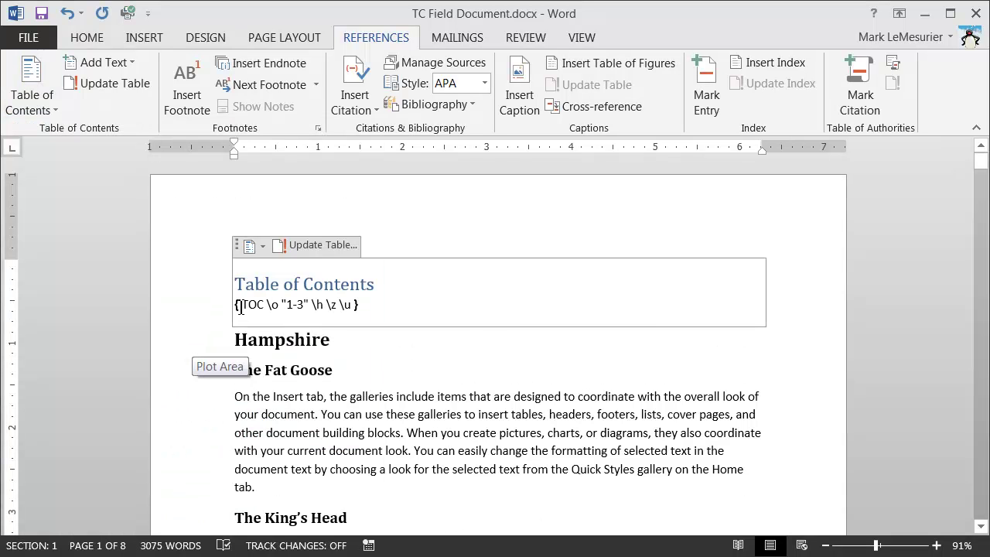
# Toggle the field code of the table of contents so its entries are displayed.
pyautogui.click(195, 310)
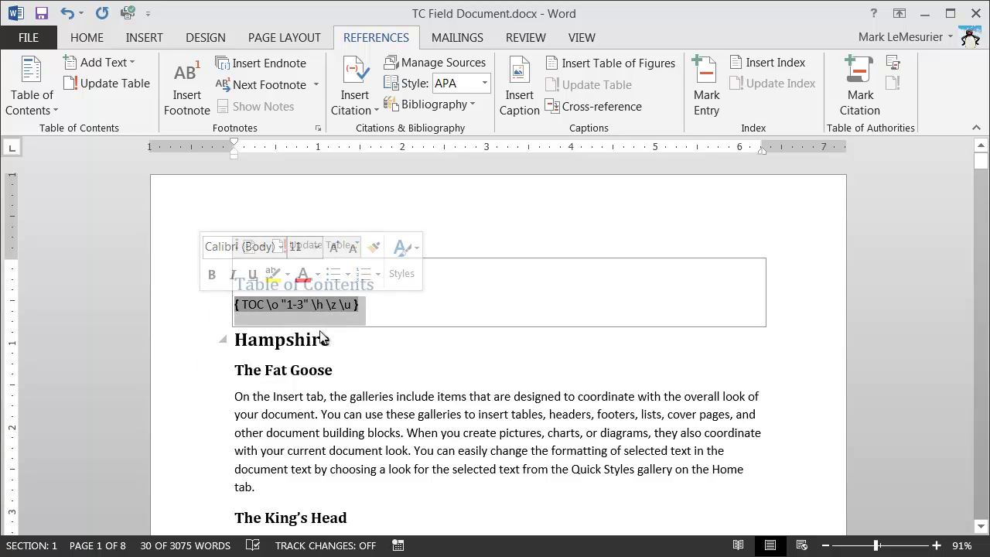
pyautogui.rightClick(279, 304)
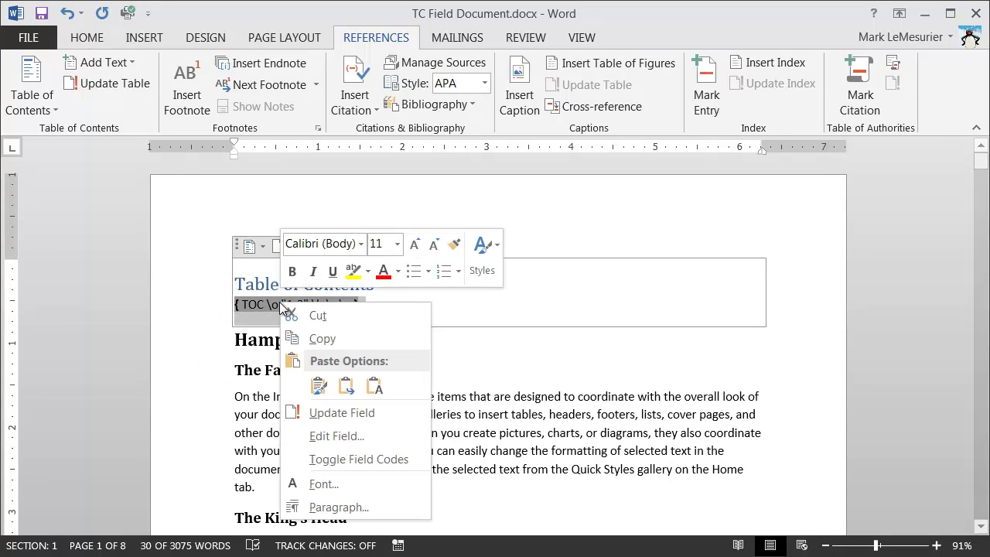
pyautogui.click(359, 459)
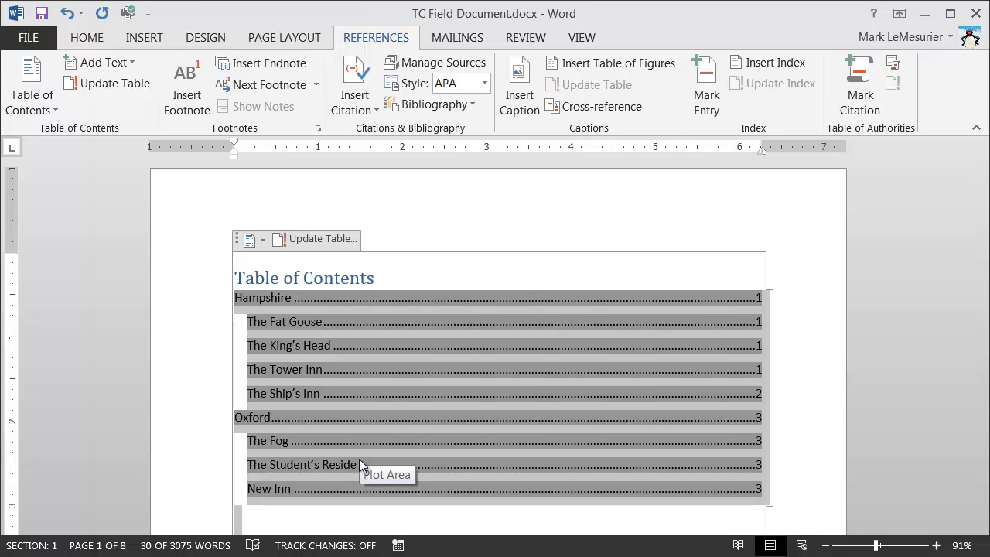
# Switch the whole table of contents to its field code and back to its entries.
pyautogui.moveTo(190, 302); pyautogui.dragTo(177, 490)
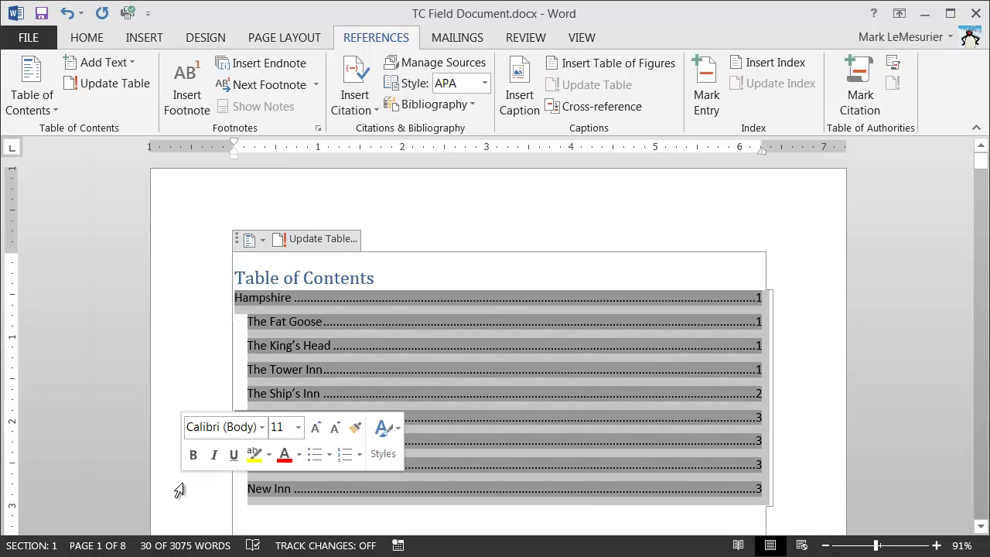
pyautogui.rightClick(344, 376)
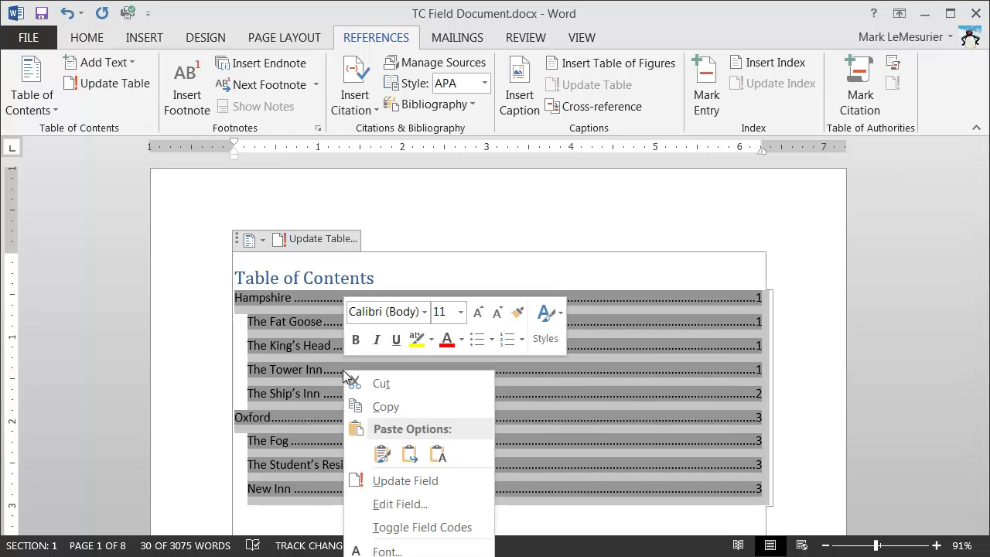
pyautogui.click(409, 534)
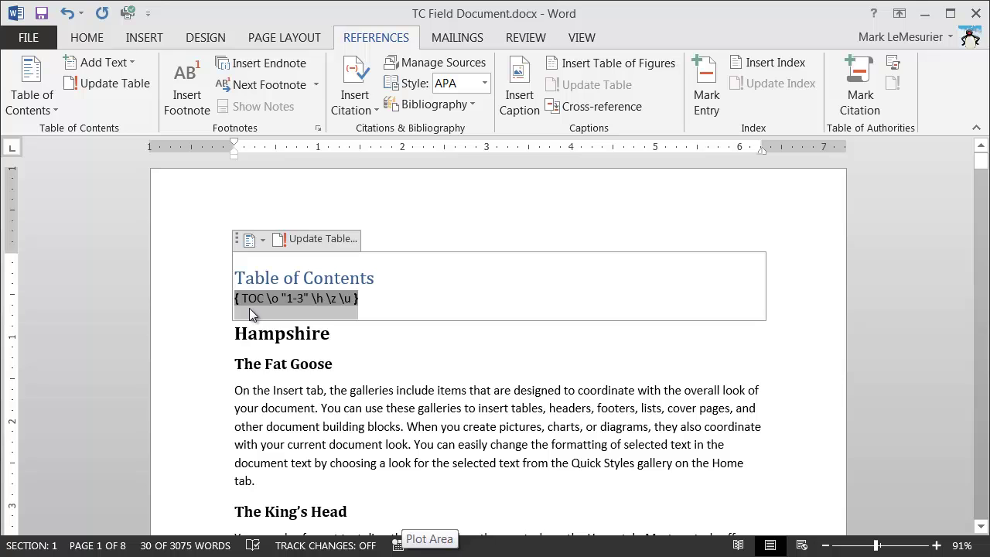
pyautogui.rightClick(303, 299)
pyautogui.click(356, 457)
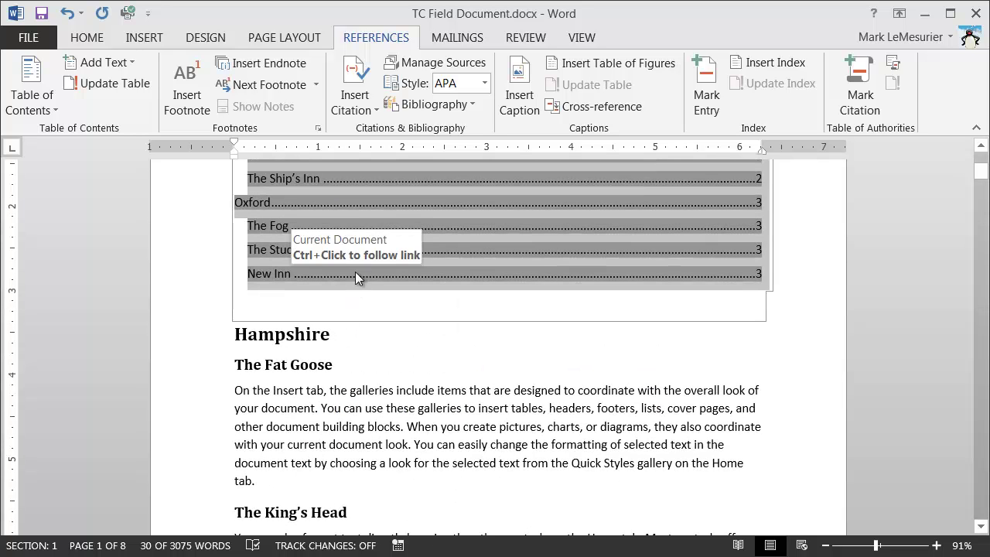
# Follow the New Inn entry in the table of contents to its heading and return to the document's beginning.
pyautogui.keyDown('ctrl'); pyautogui.click(308, 277); pyautogui.keyUp('ctrl')
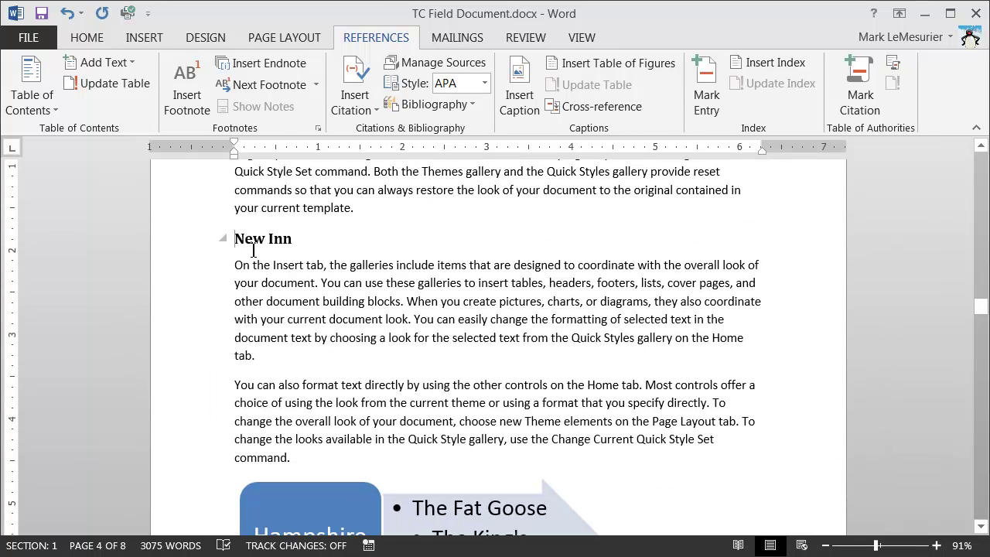
pyautogui.moveTo(981, 310); pyautogui.dragTo(976, 149)
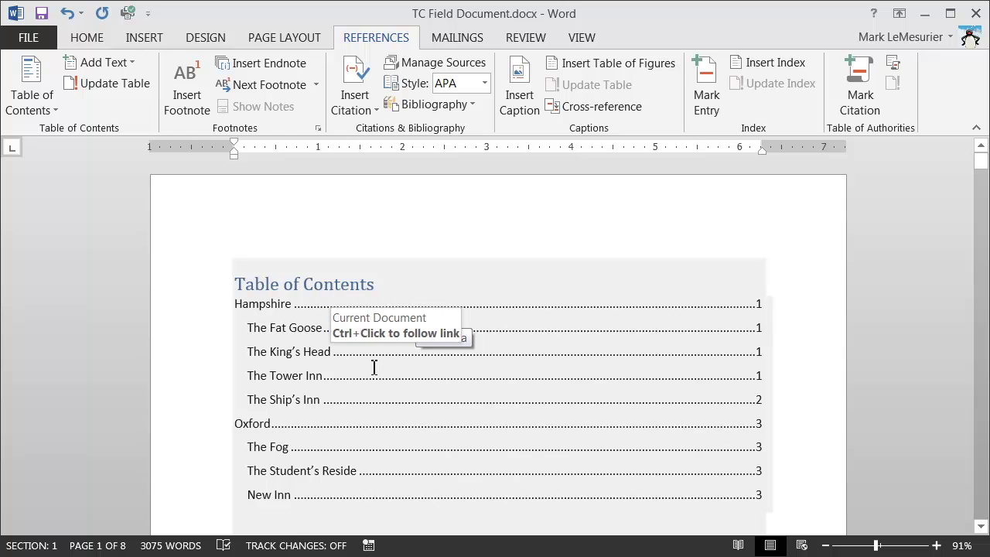
# Set the Restaurant line above the Times Available list to Keep with next in its paragraph pagination options.
pyautogui.scroll(-13, 374, 367)
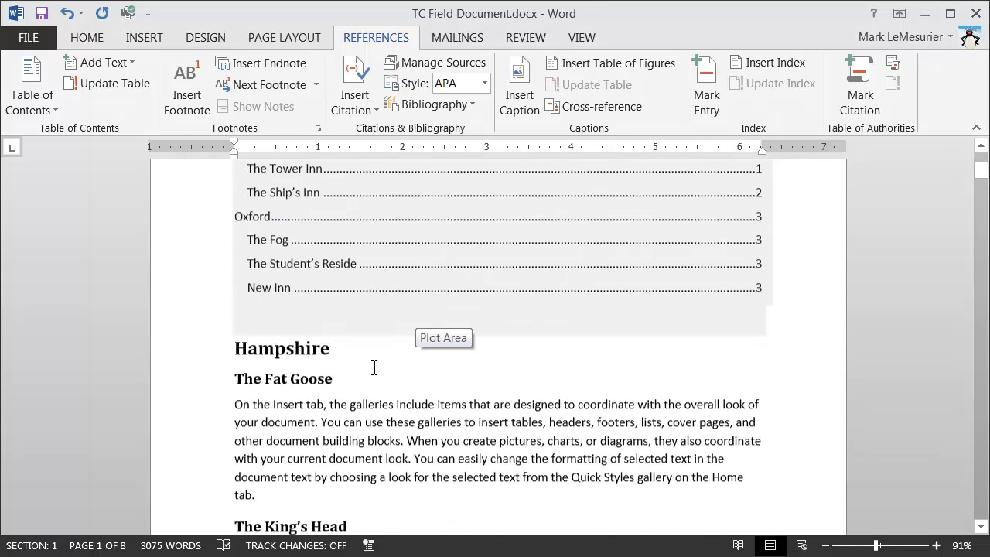
pyautogui.scroll(-9, 371, 365)
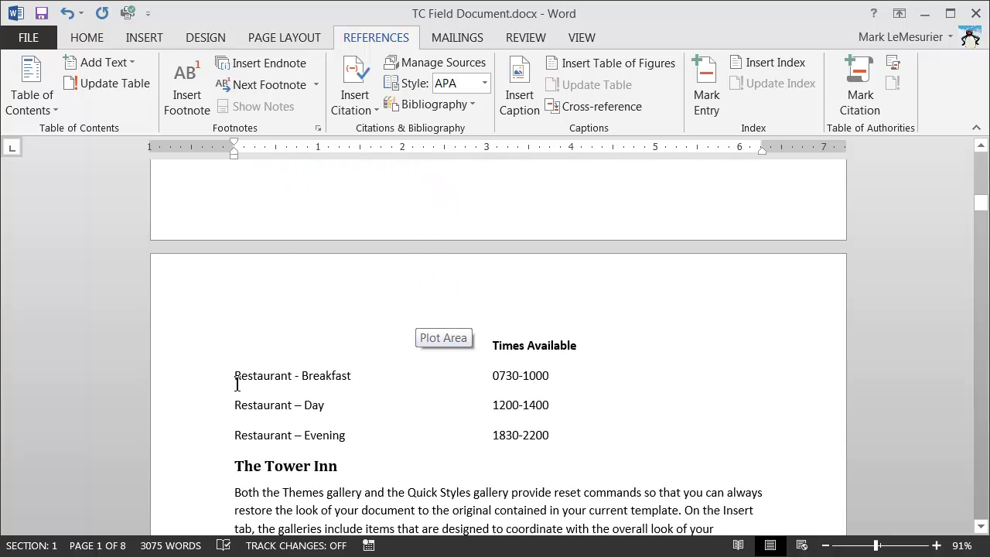
pyautogui.scroll(8, 237, 384)
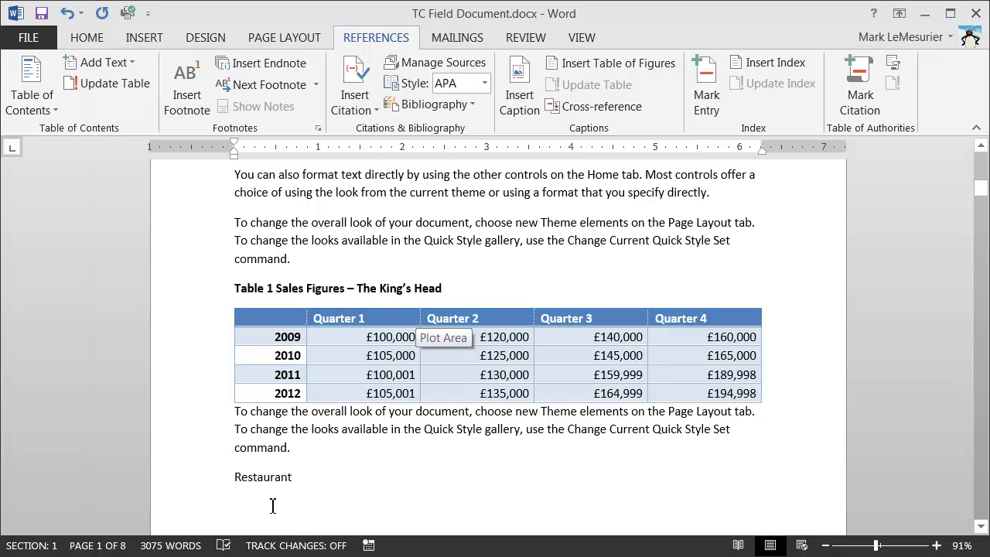
pyautogui.scroll(-3, 274, 461)
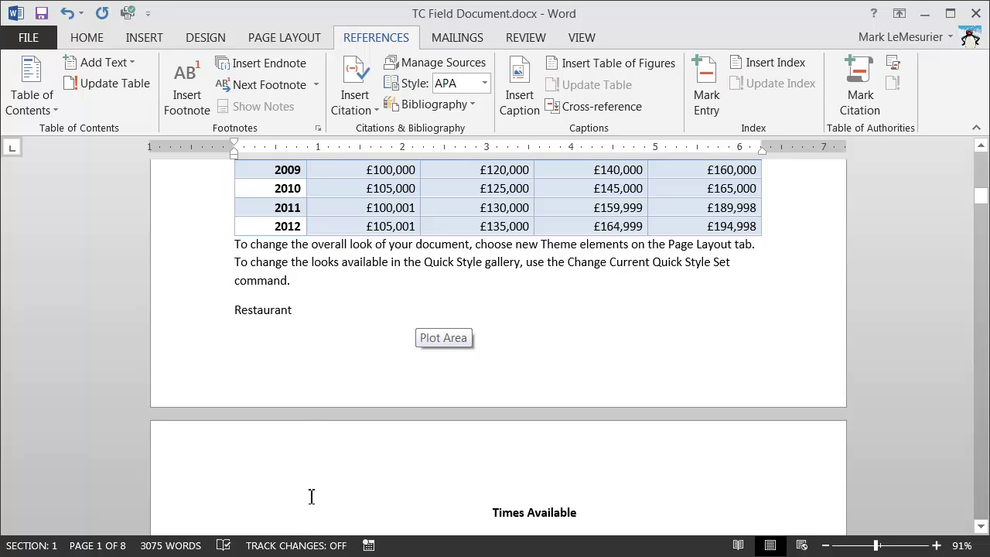
pyautogui.click(181, 319)
pyautogui.rightClick(275, 308)
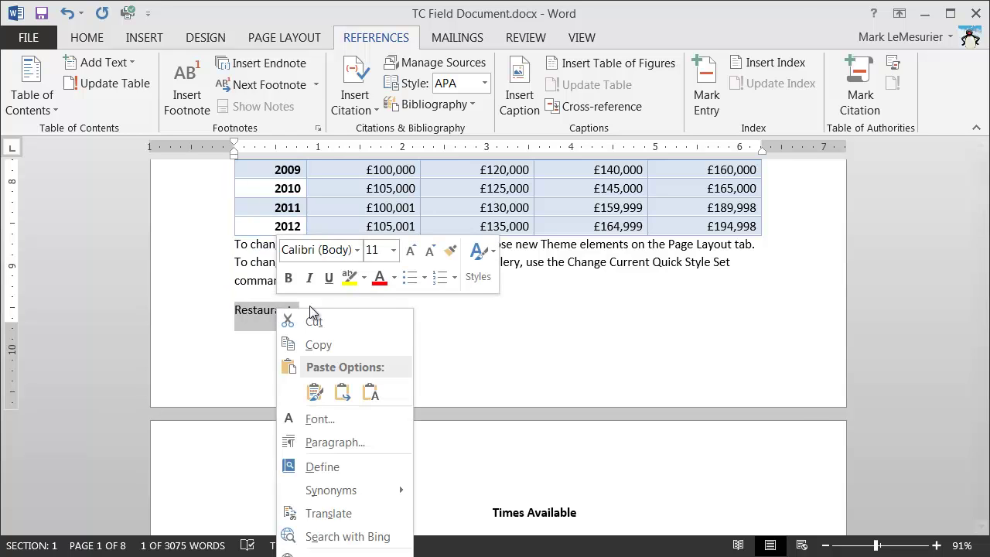
pyautogui.click(333, 443)
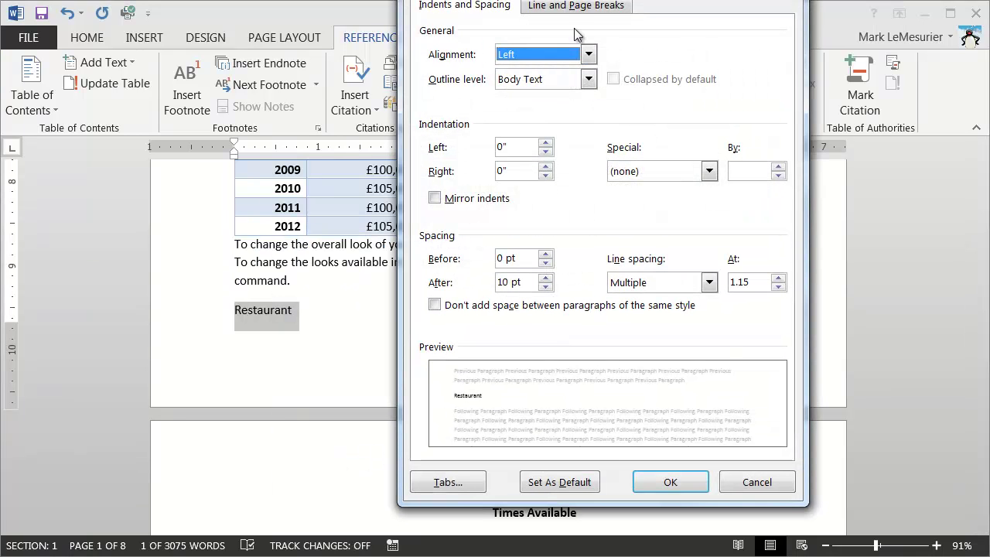
pyautogui.click(572, 8)
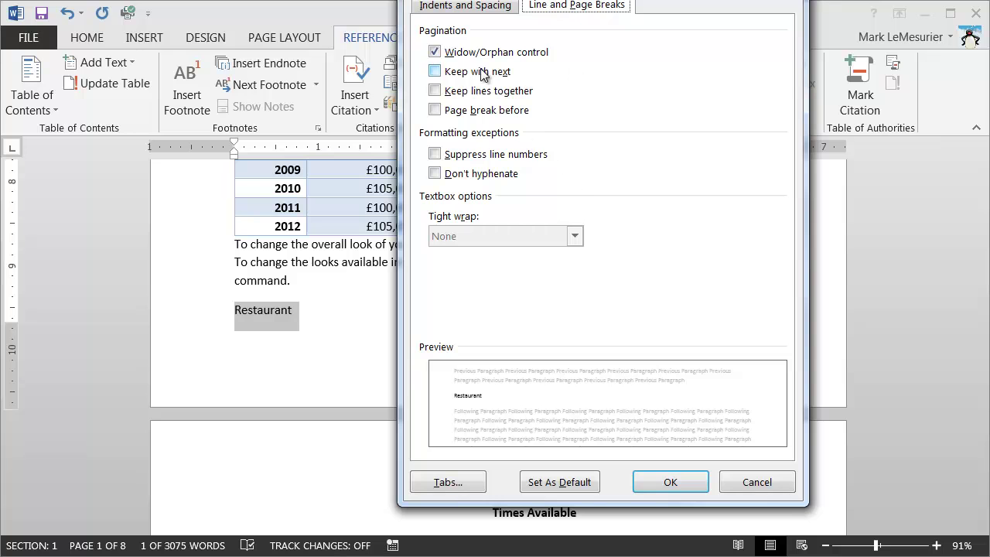
pyautogui.click(435, 71)
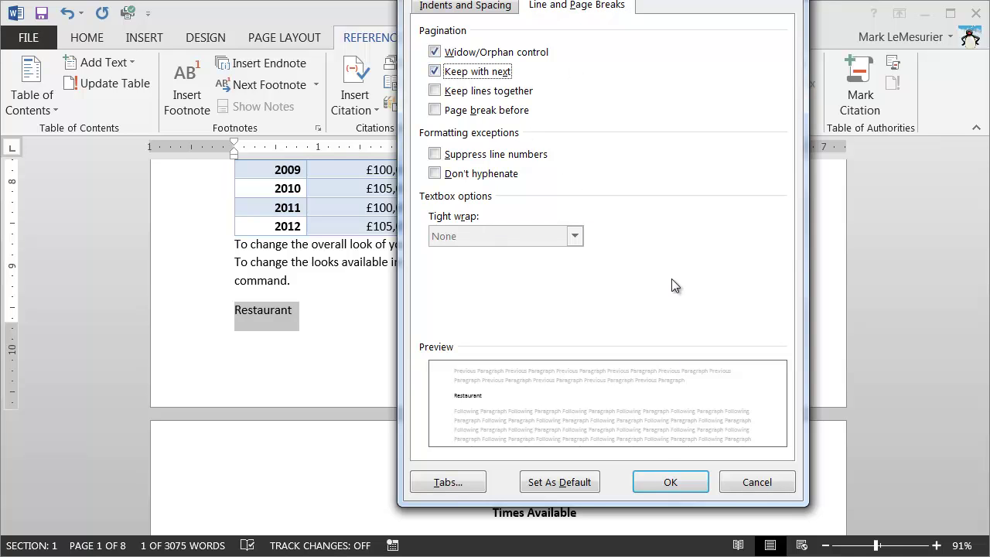
pyautogui.click(663, 483)
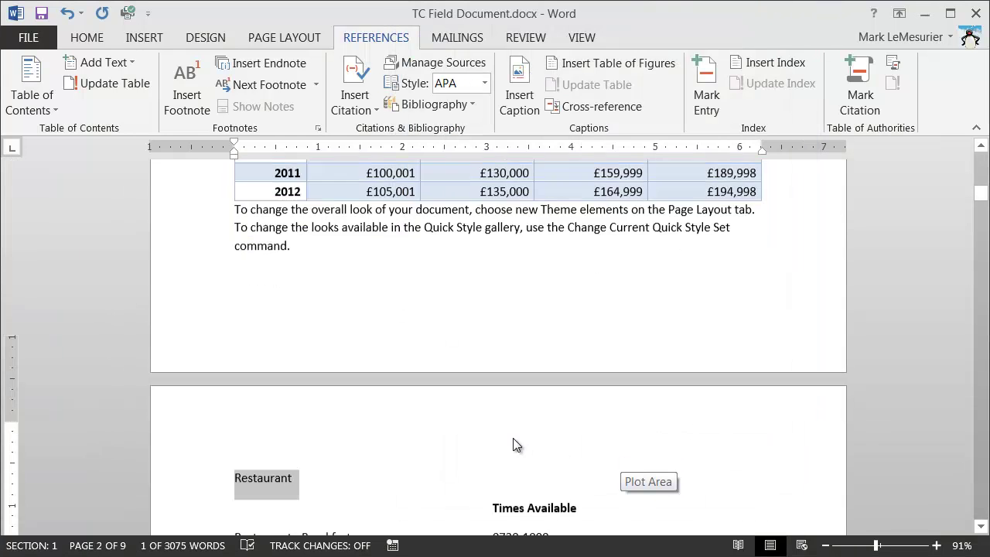
# Show the formatting marks and place the cursor at the end of the Restaurant line above Times Available.
pyautogui.scroll(-5, 512, 441)
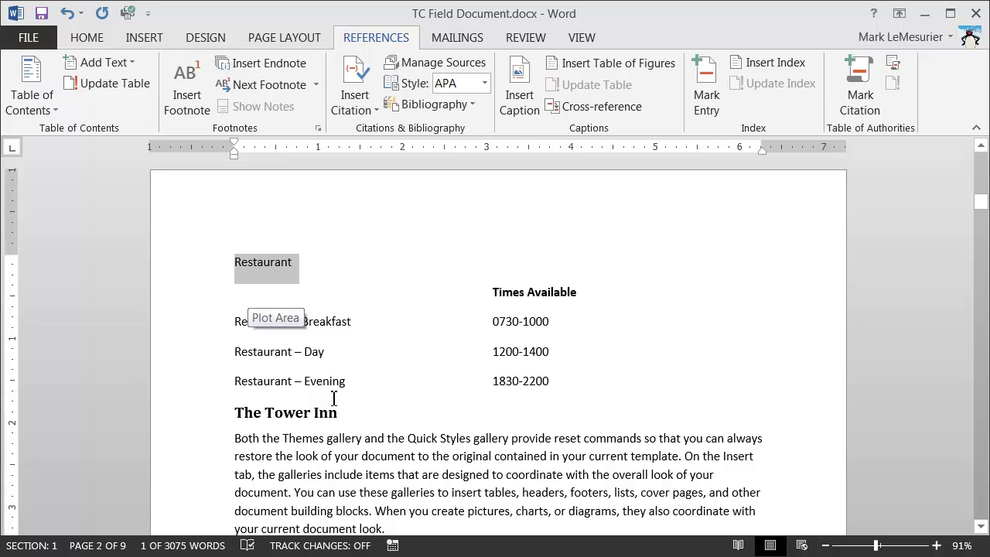
pyautogui.click(93, 38)
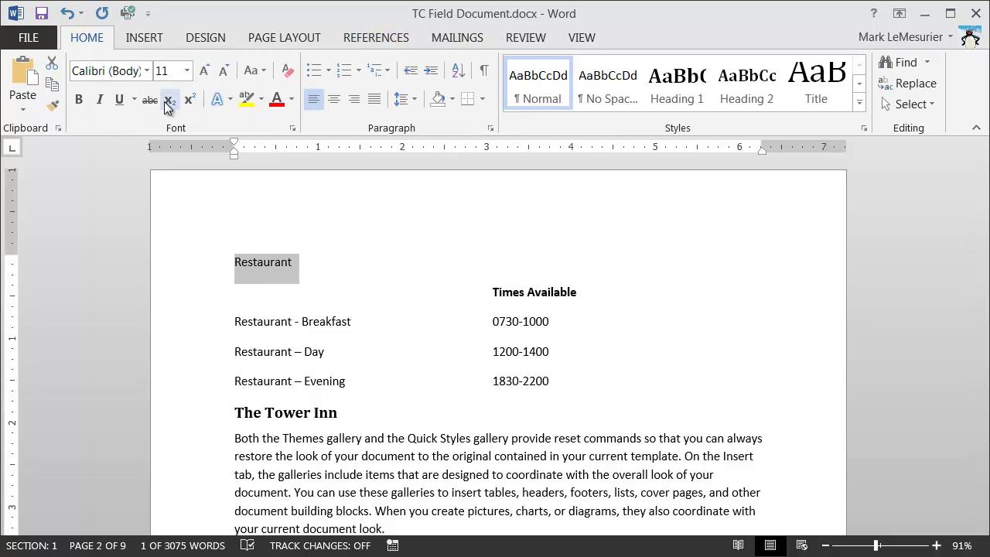
pyautogui.click(483, 74)
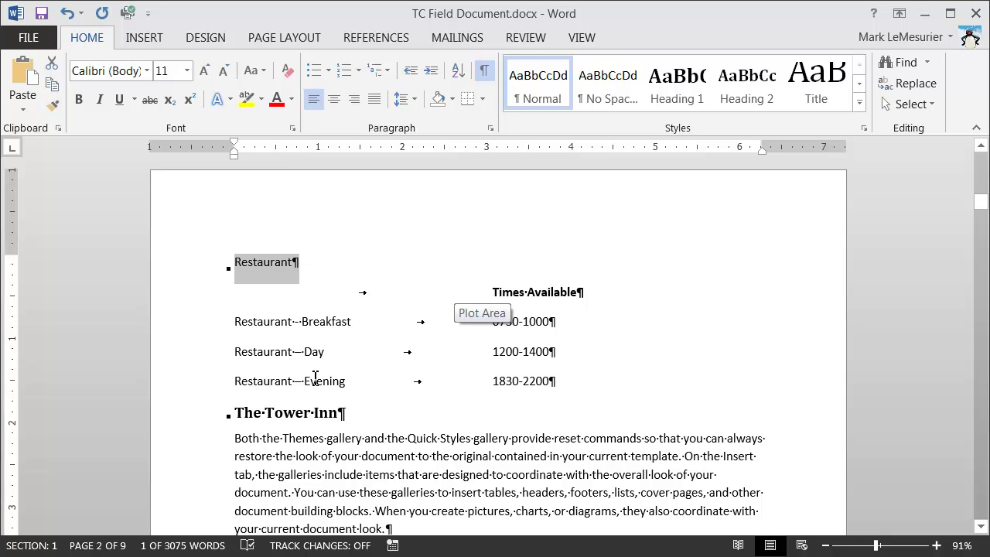
pyautogui.click(283, 439)
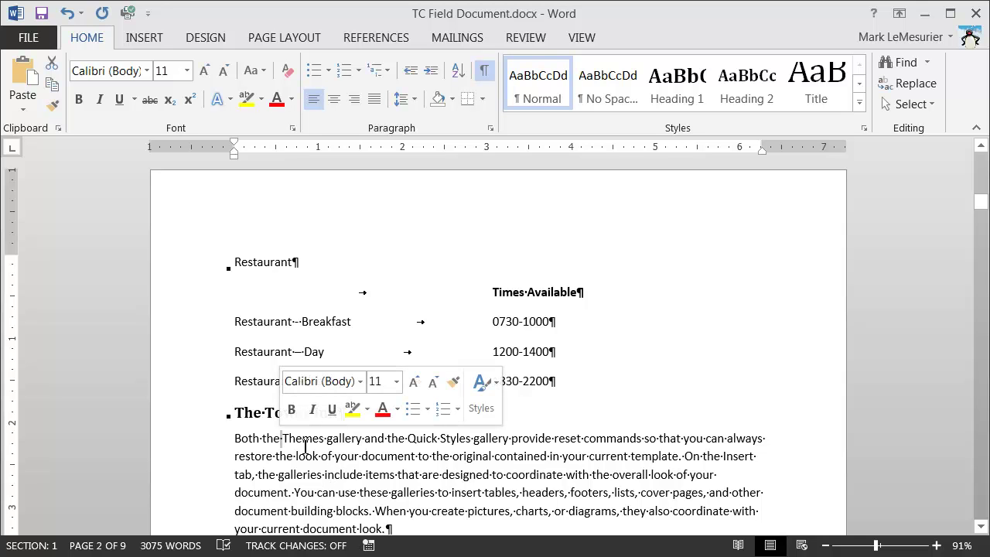
pyautogui.click(311, 263)
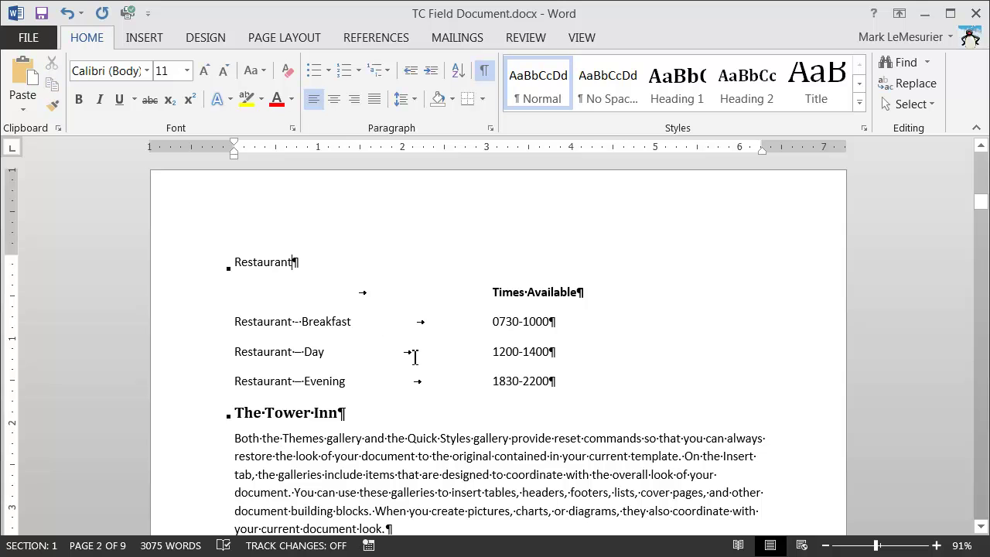
# Insert a TC field after the first Restaurant line with text "Opening Hours - The King's Head", the multiple-tables option and outline level 3.
pyautogui.click(144, 39)
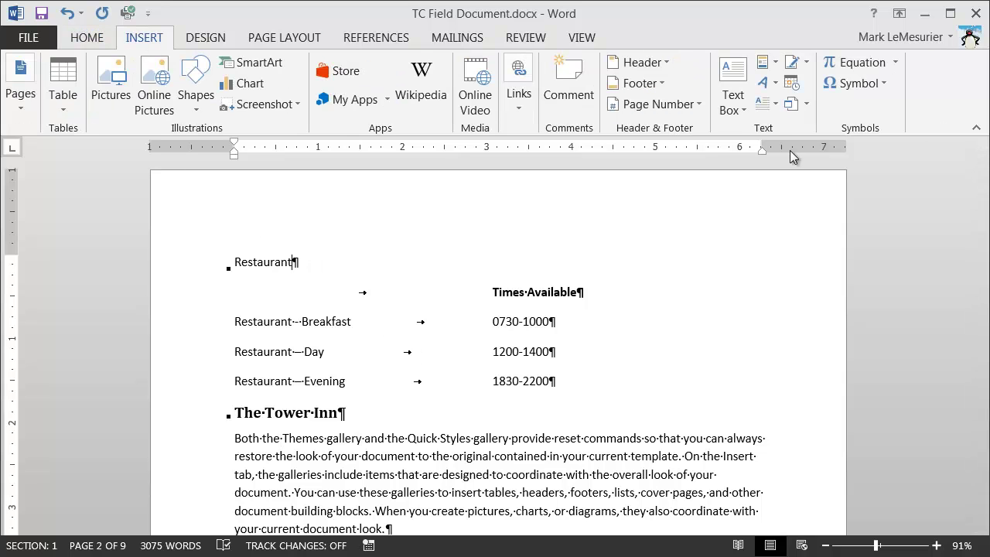
pyautogui.click(768, 68)
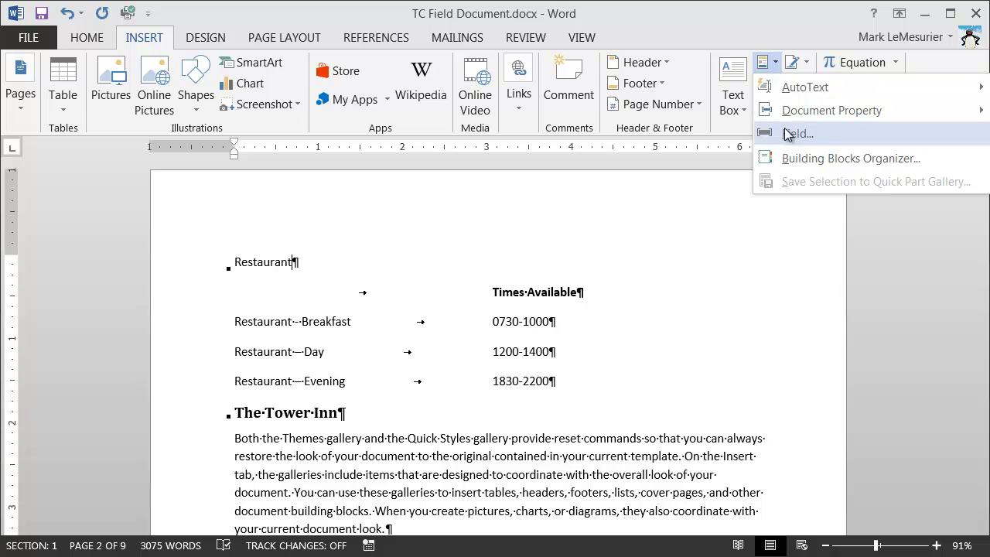
pyautogui.click(786, 135)
pyautogui.click(261, 191)
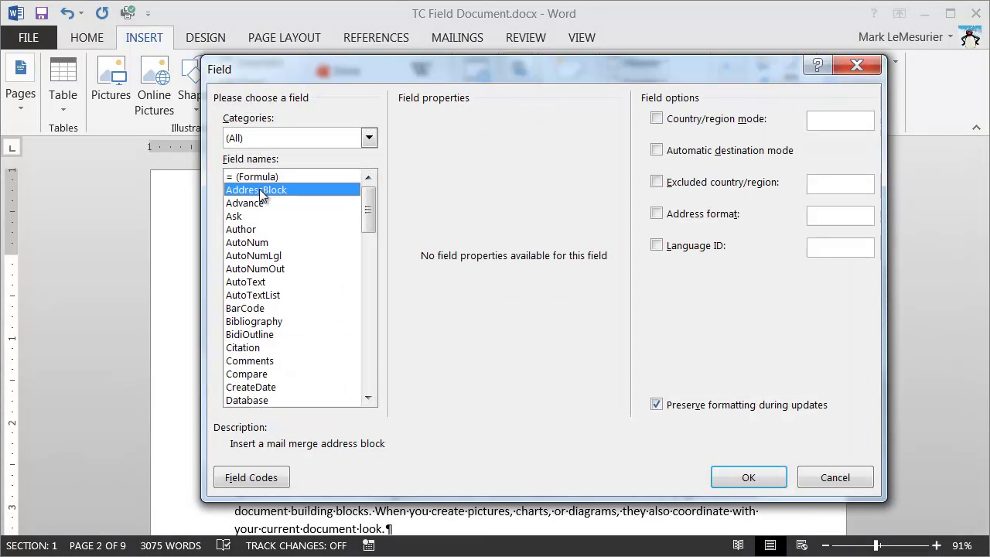
pyautogui.press('t')
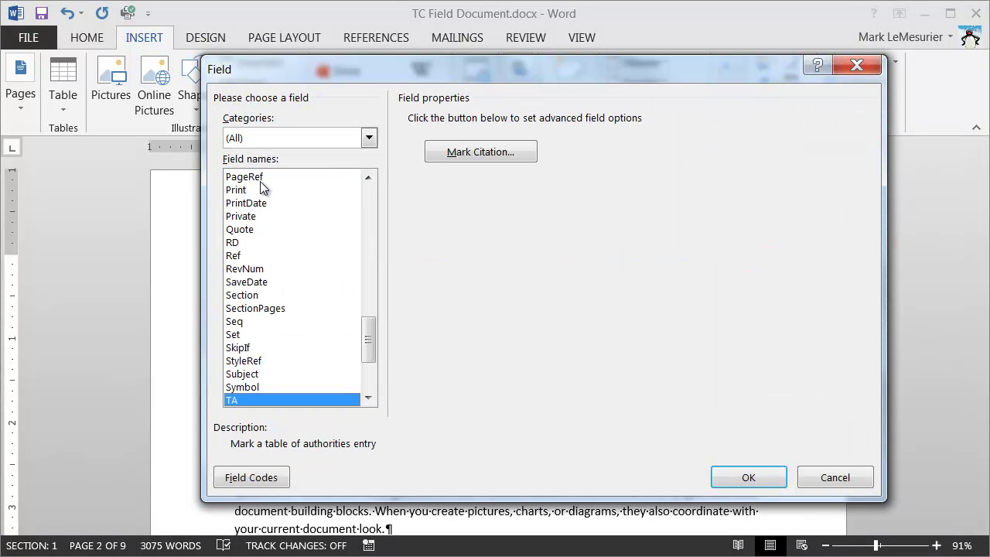
pyautogui.press('Down')
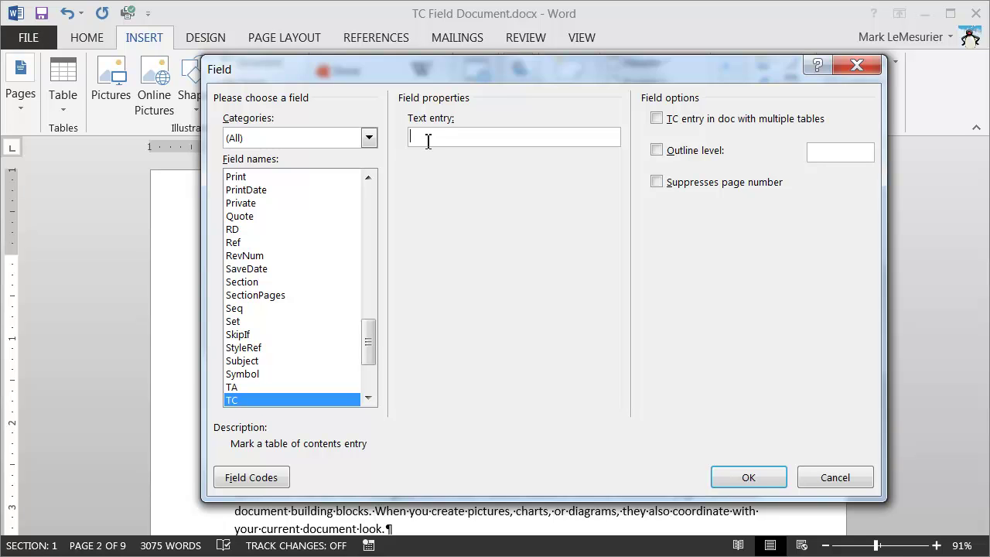
pyautogui.write("Opening Hours - The King's Head")
pyautogui.click(657, 120)
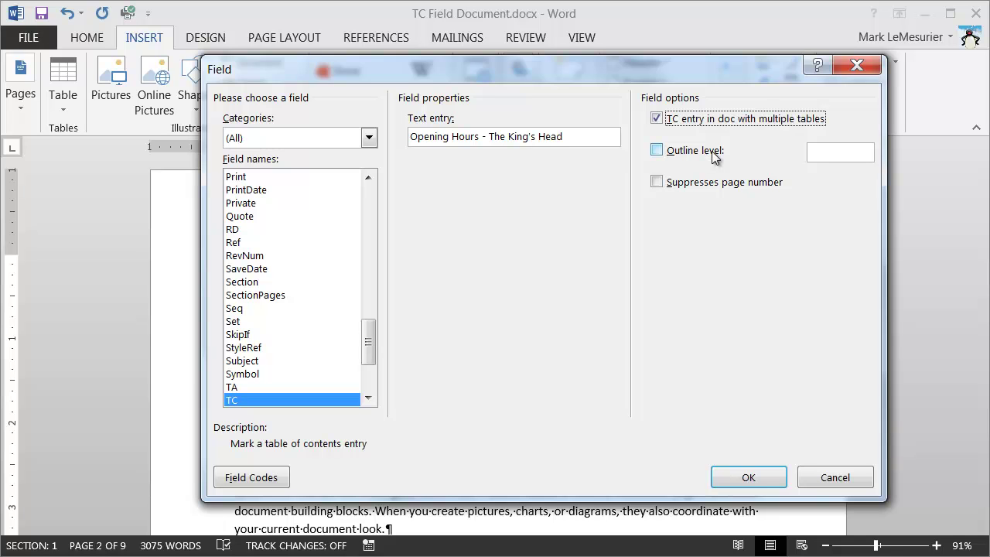
pyautogui.click(657, 150)
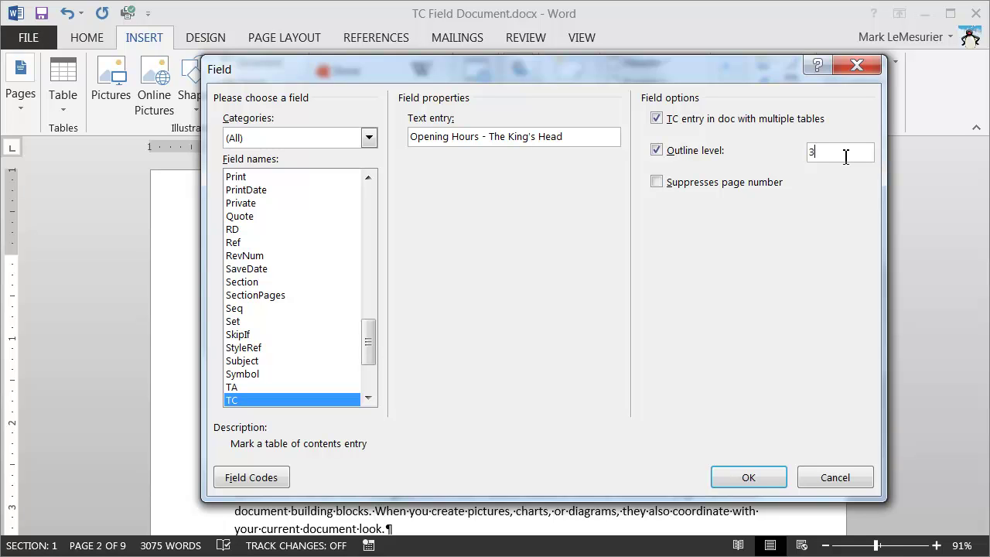
pyautogui.click(734, 474)
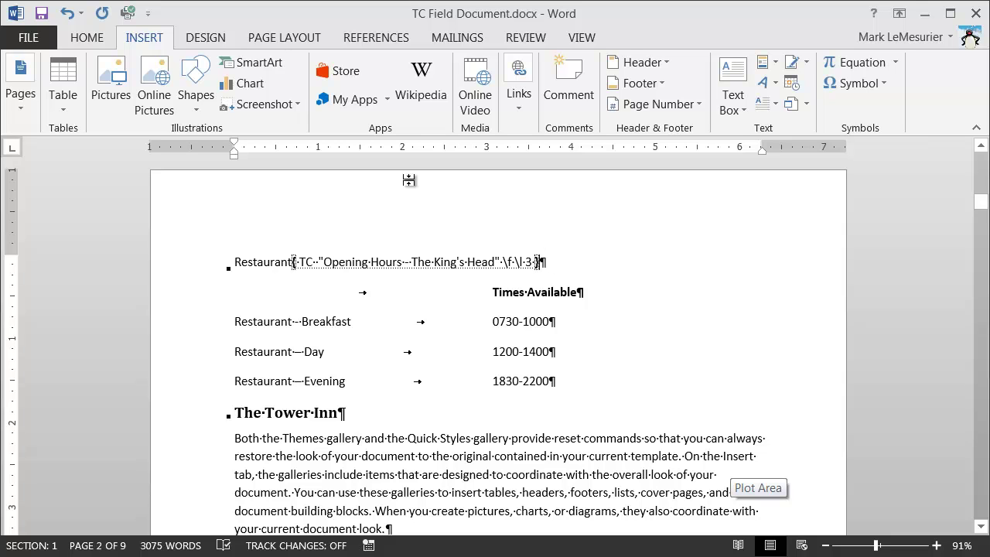
# Hide the formatting marks to check how the Restaurant line looks without its TC field code, and show them again.
pyautogui.click(87, 38)
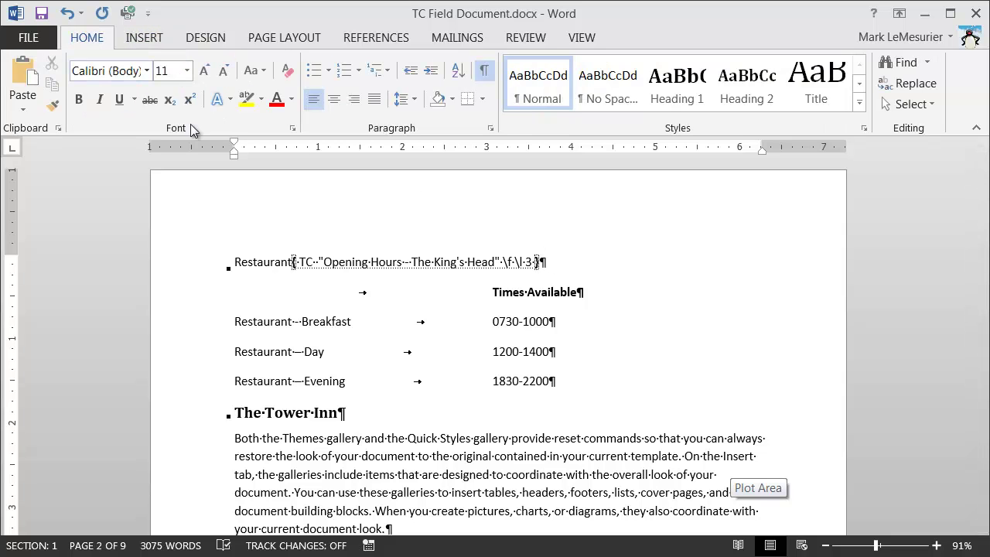
pyautogui.click(483, 72)
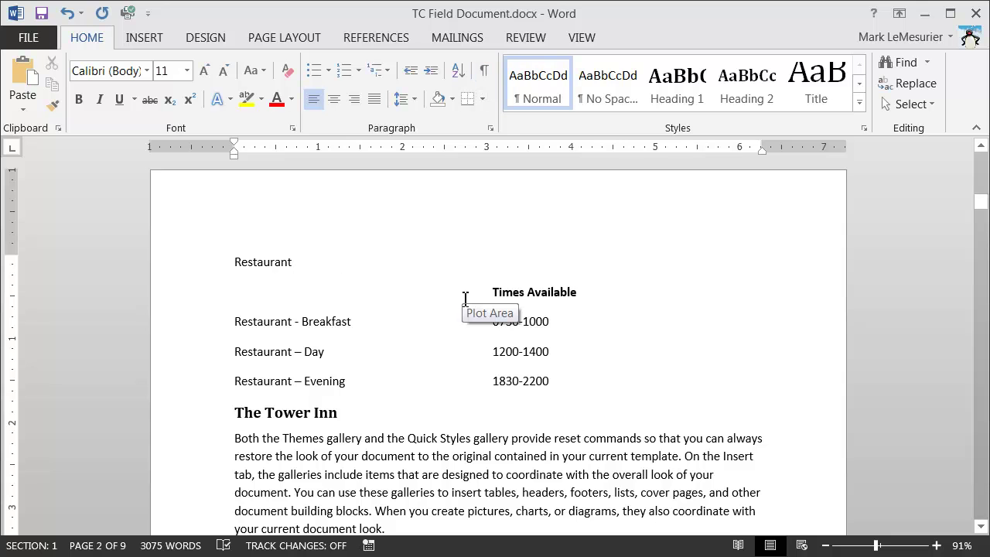
pyautogui.click(486, 73)
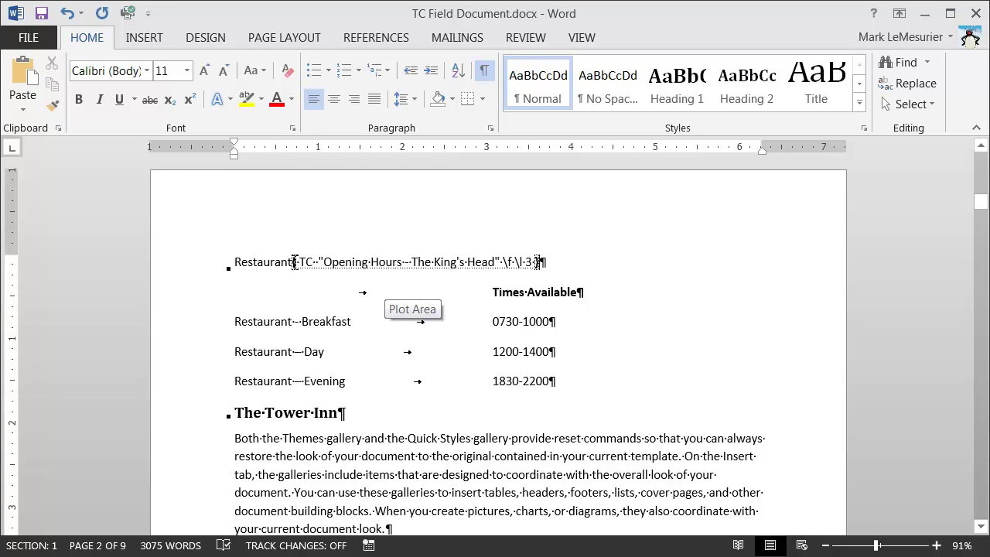
# Start a TC field at the end of the Restaurant line below the Tower Inn sales table.
pyautogui.scroll(-4, 366, 327)
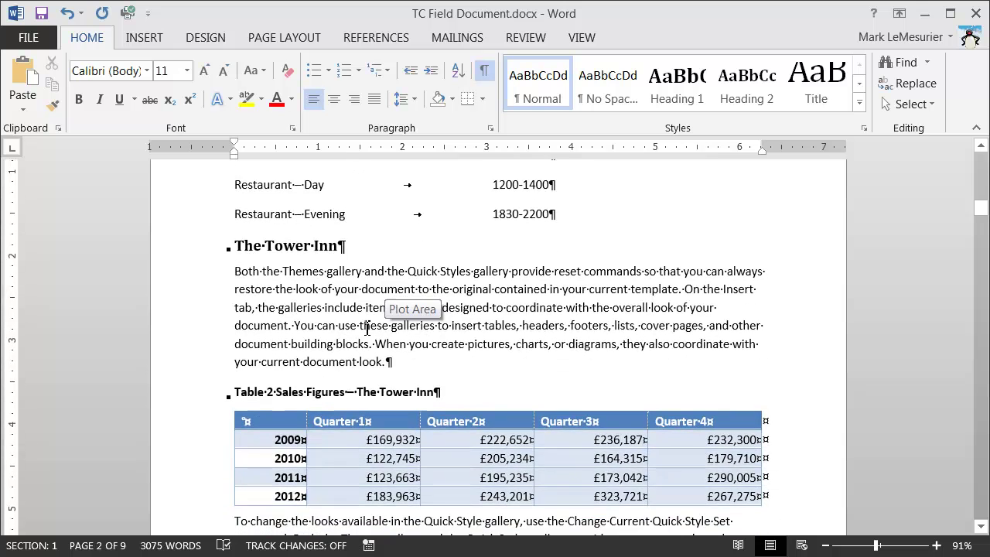
pyautogui.scroll(-4, 367, 327)
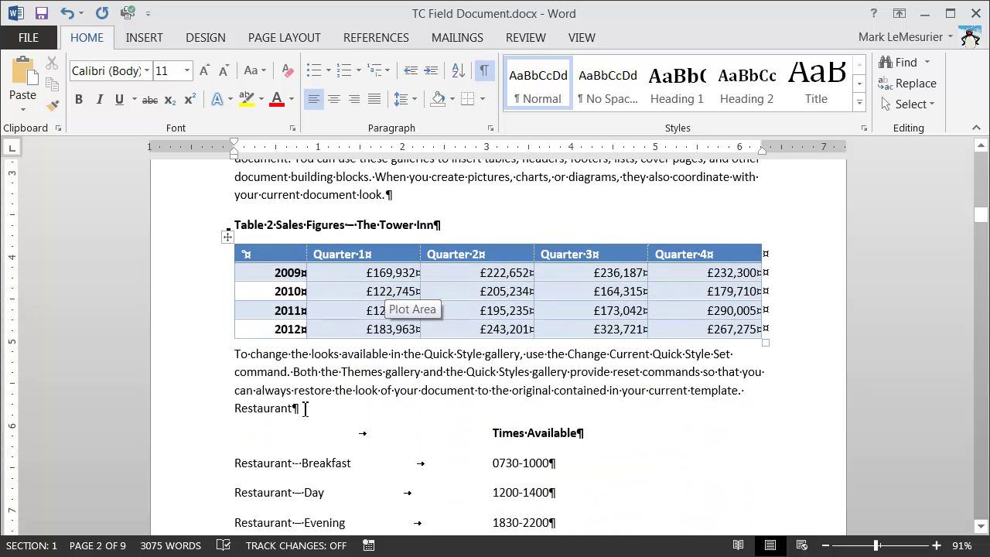
pyautogui.click(144, 38)
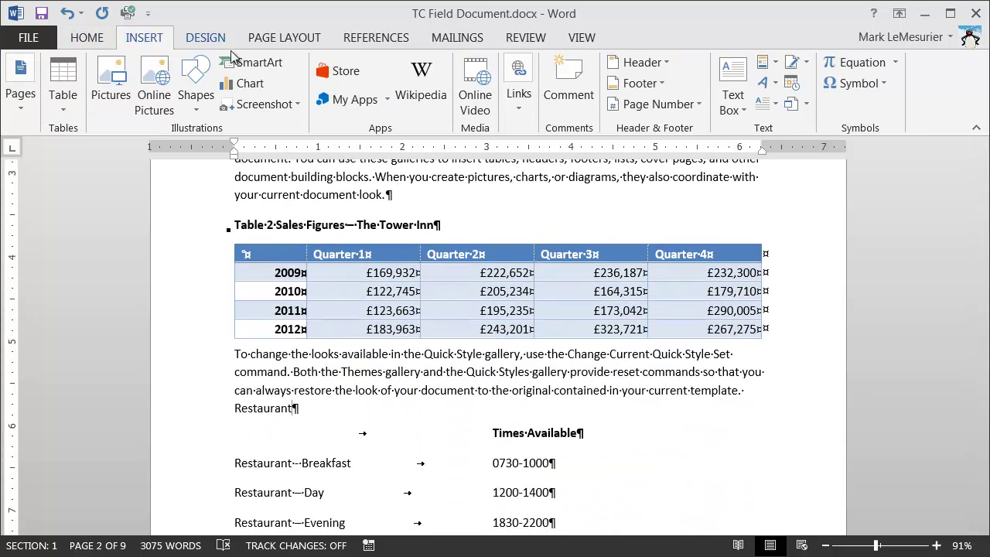
pyautogui.click(766, 62)
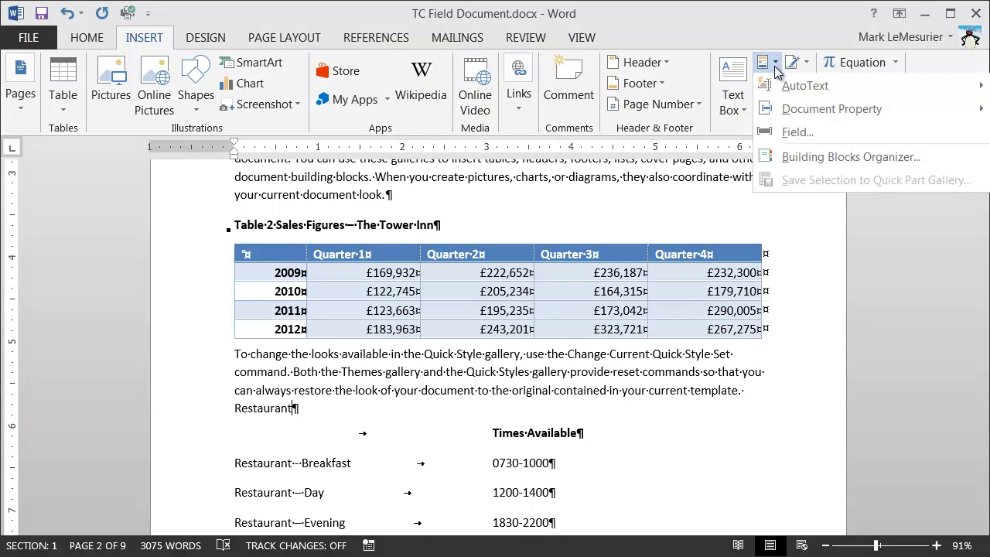
pyautogui.click(786, 135)
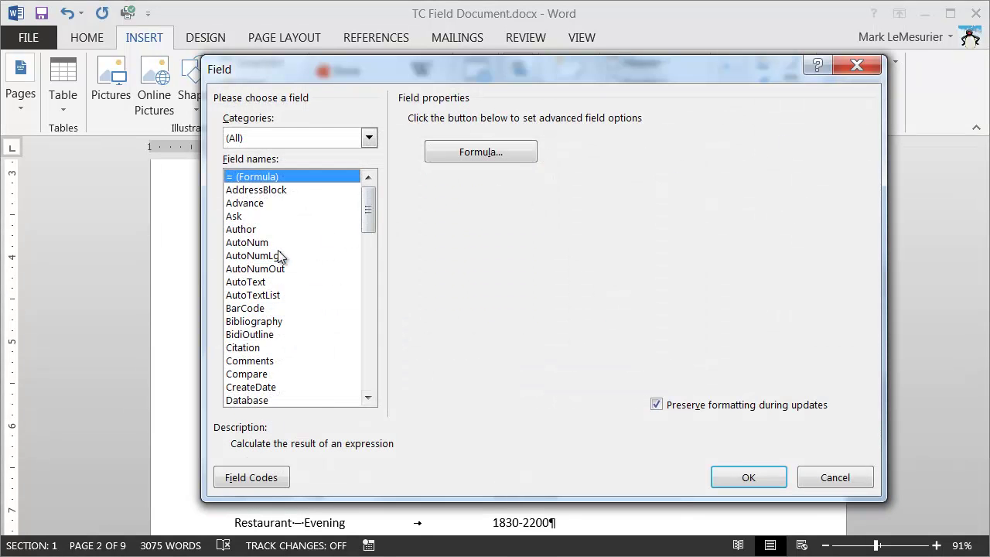
pyautogui.click(278, 251)
pyautogui.press('t')
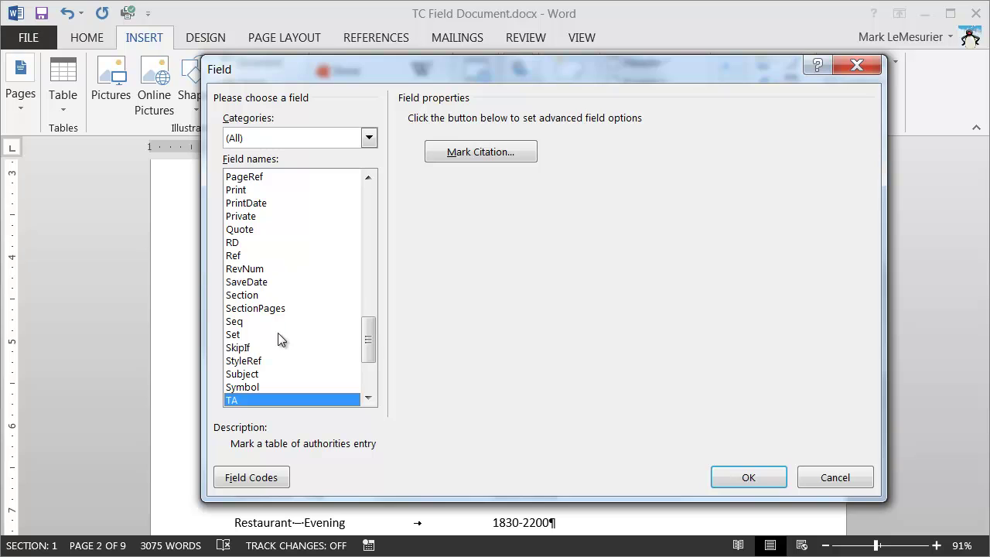
pyautogui.press('c')
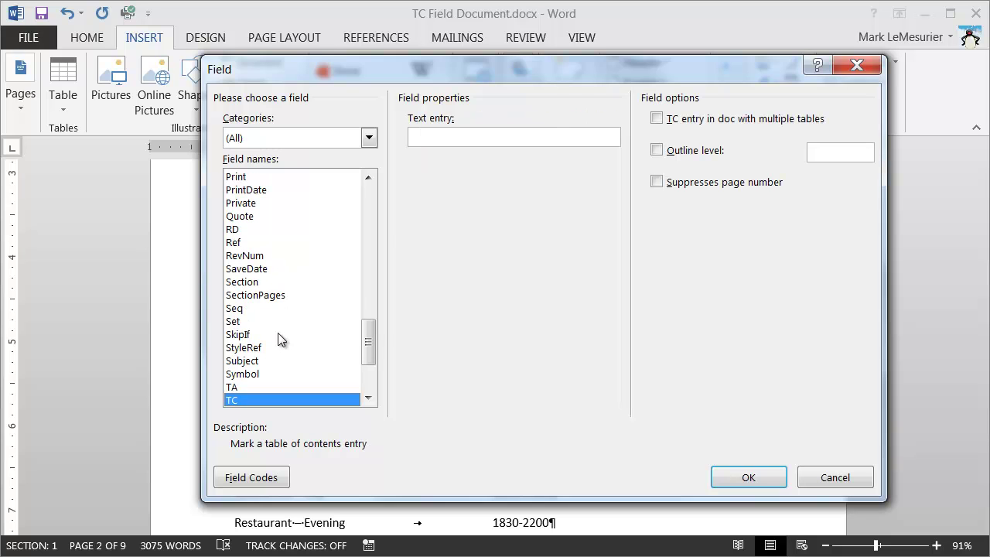
# Insert the TC field with text "Opening Hours for The Tower Inn", the multiple-tables option and outline level 3.
pyautogui.click(422, 139)
pyautogui.write('Opening Hours for The Tower Inn')
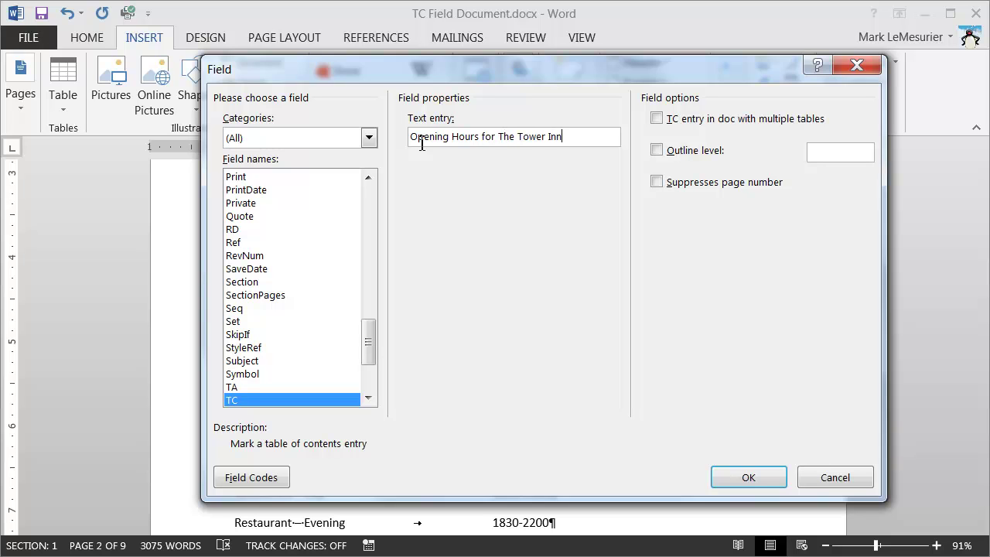
pyautogui.click(657, 119)
pyautogui.click(657, 151)
pyautogui.write('3')
pyautogui.click(754, 476)
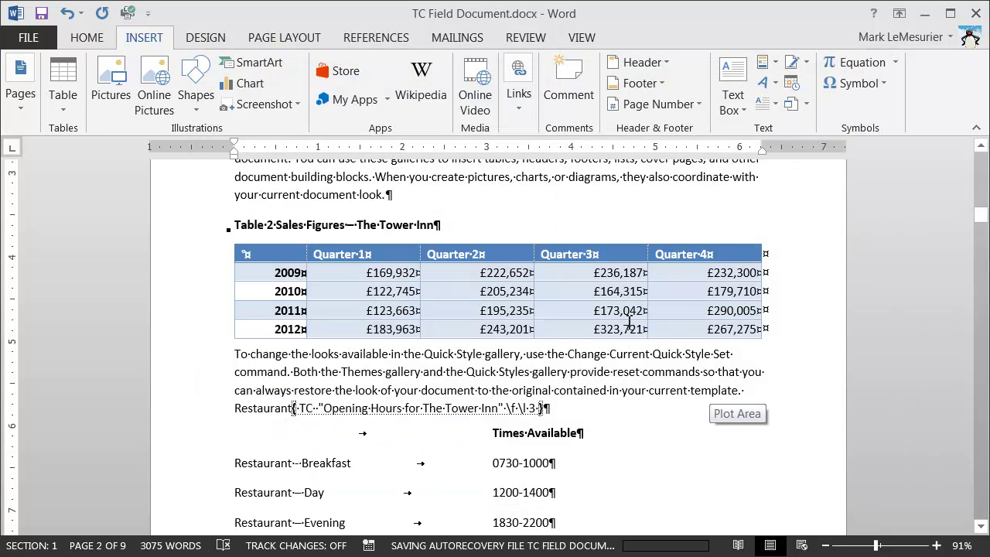
# Switch the whole table of contents to its field code and add the \f switch at the end of the code.
pyautogui.moveTo(980, 214); pyautogui.dragTo(982, 168)
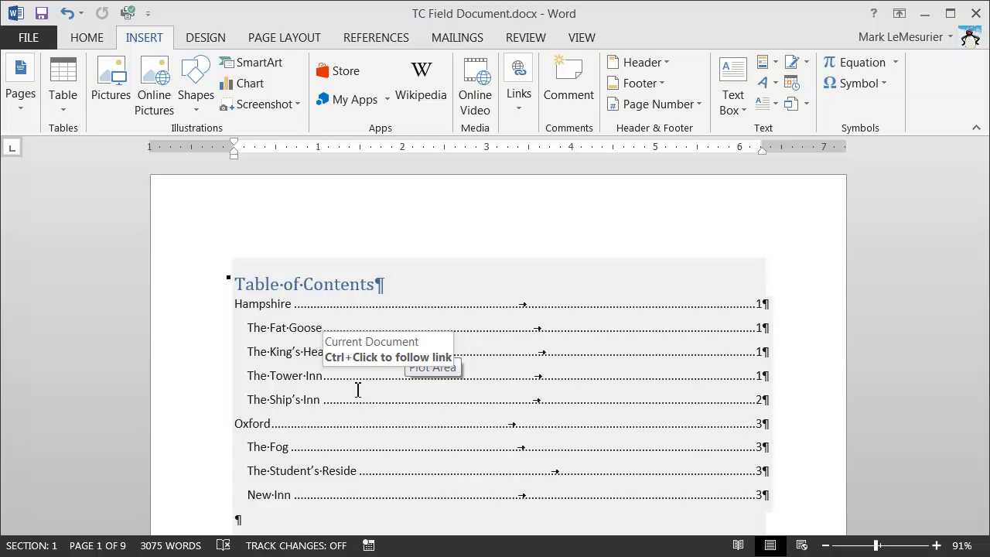
pyautogui.moveTo(168, 311); pyautogui.dragTo(181, 508)
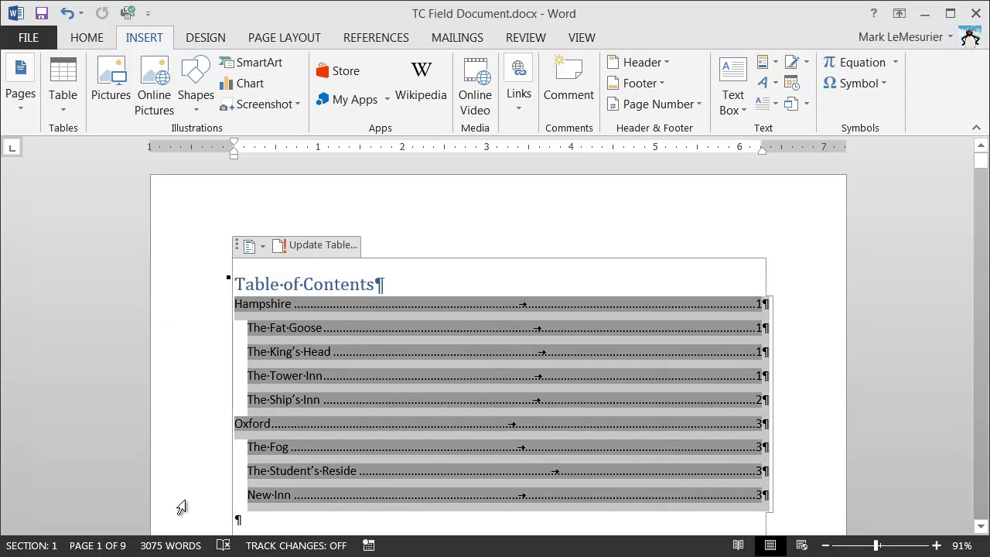
pyautogui.rightClick(317, 327)
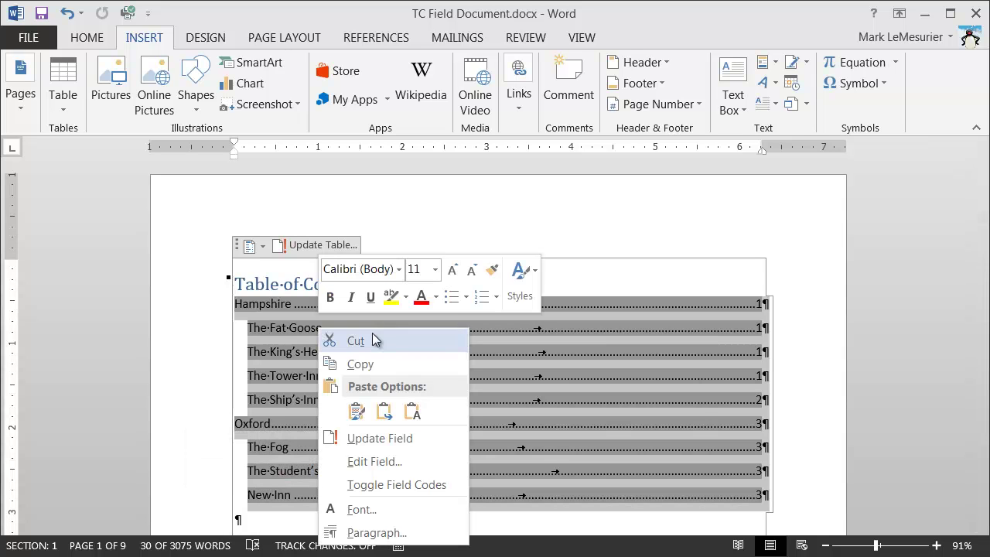
pyautogui.click(377, 485)
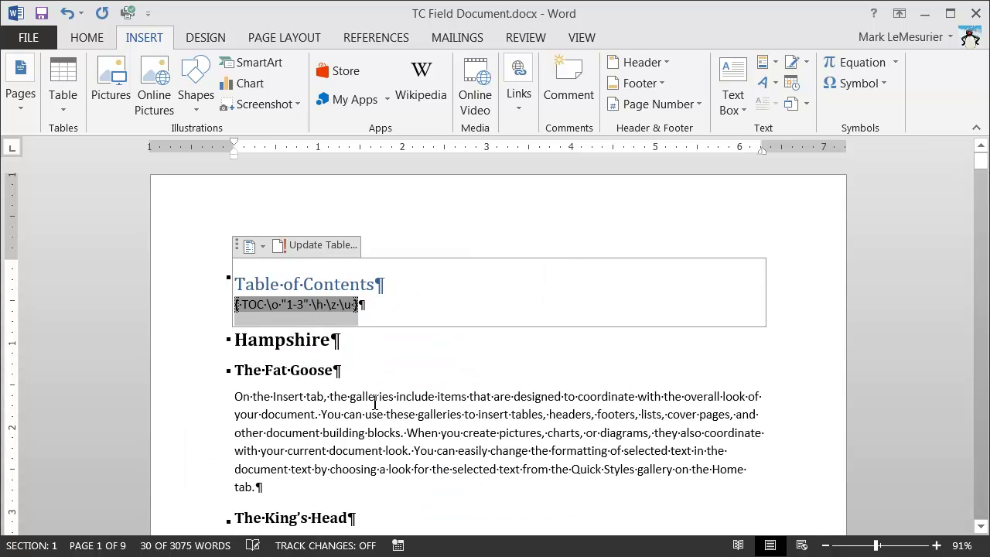
pyautogui.click(354, 307)
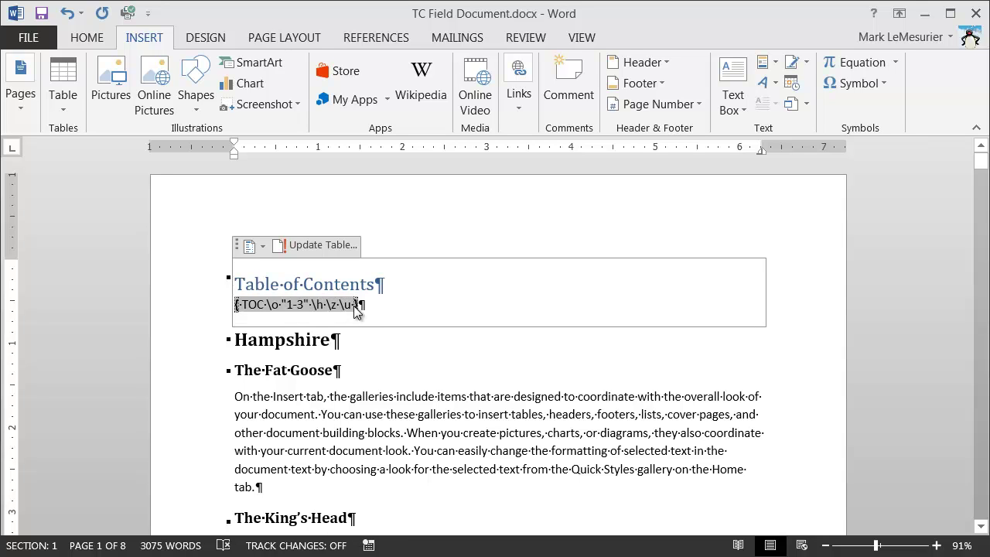
pyautogui.write('\\f')
# Switch the table of contents back to its entries and update the entire table.
pyautogui.click(213, 305)
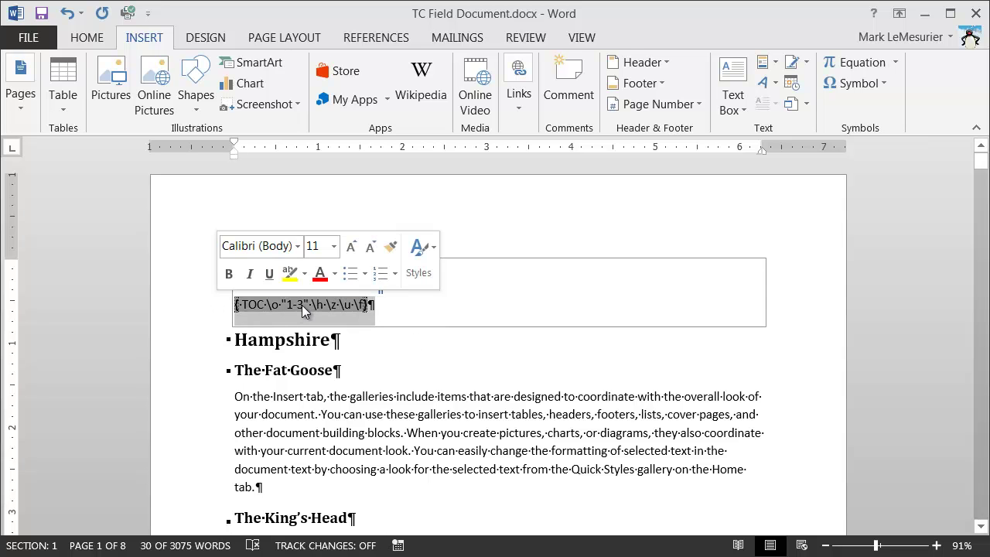
pyautogui.rightClick(301, 304)
pyautogui.click(358, 462)
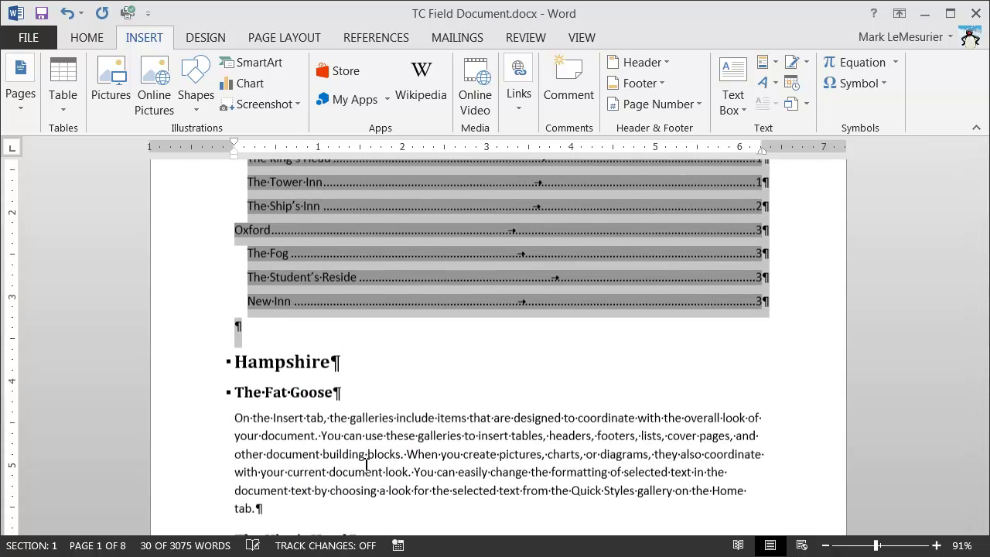
pyautogui.scroll(3, 351, 410)
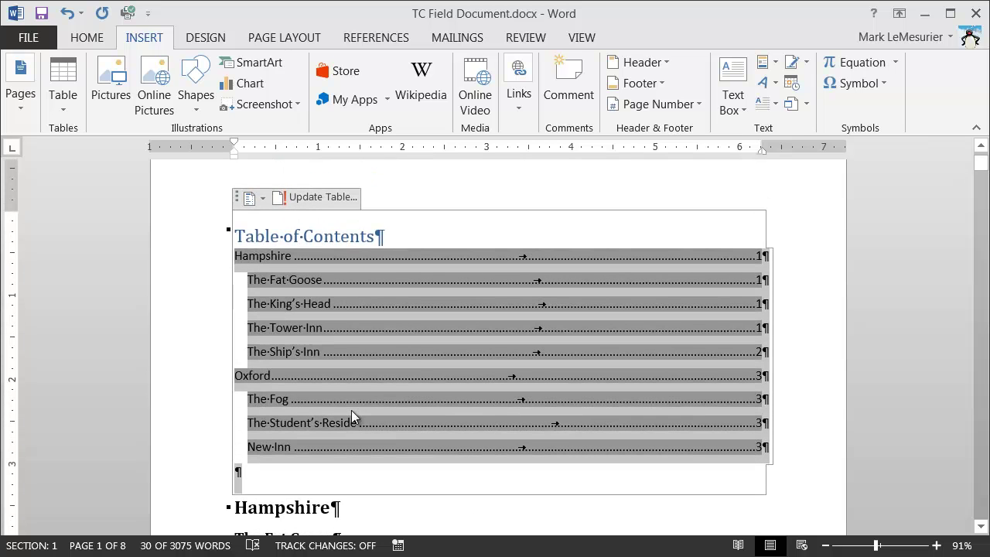
pyautogui.click(317, 200)
pyautogui.click(418, 286)
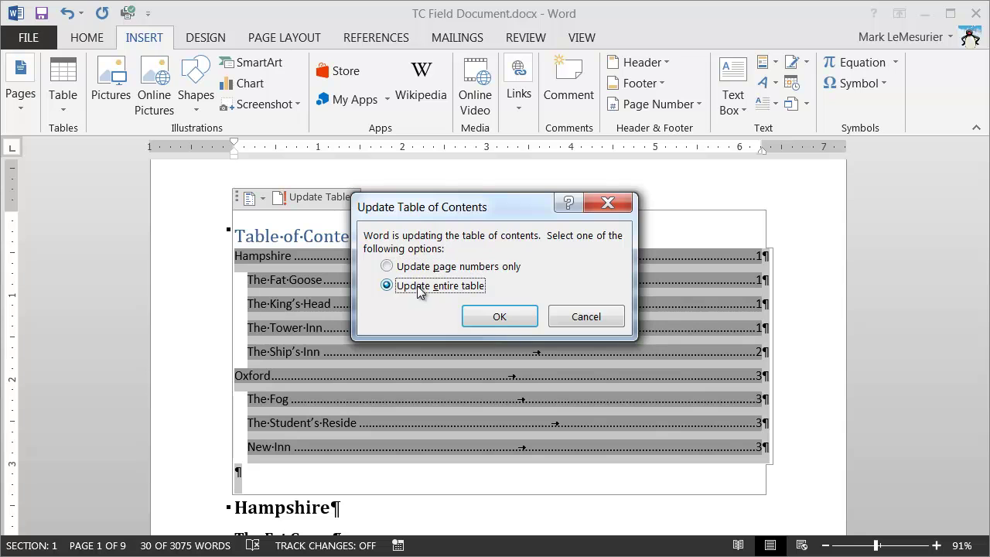
pyautogui.click(505, 315)
pyautogui.scroll(5, 335, 419)
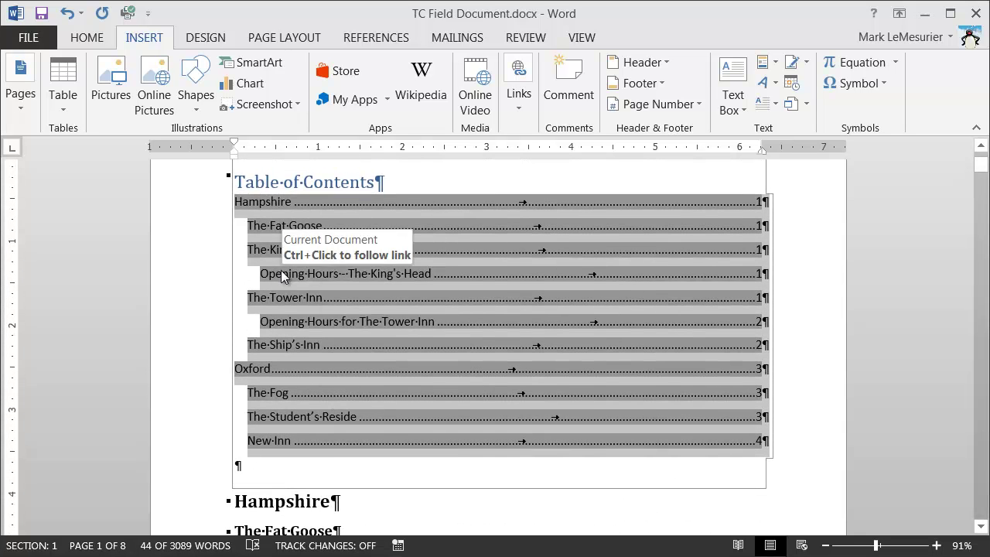
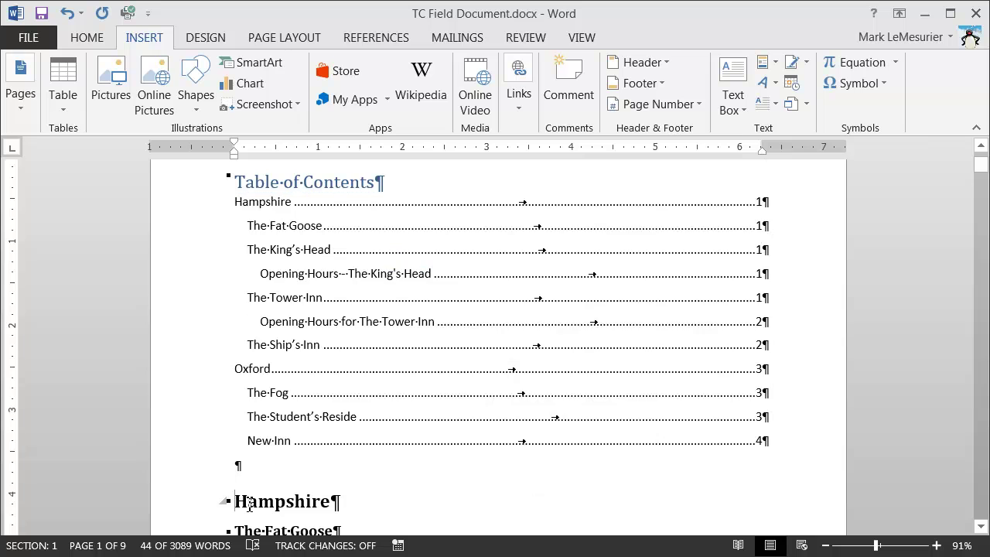
# Add an empty paragraph above the Hampshire heading and apply the Normal style to it.
pyautogui.press('Return')
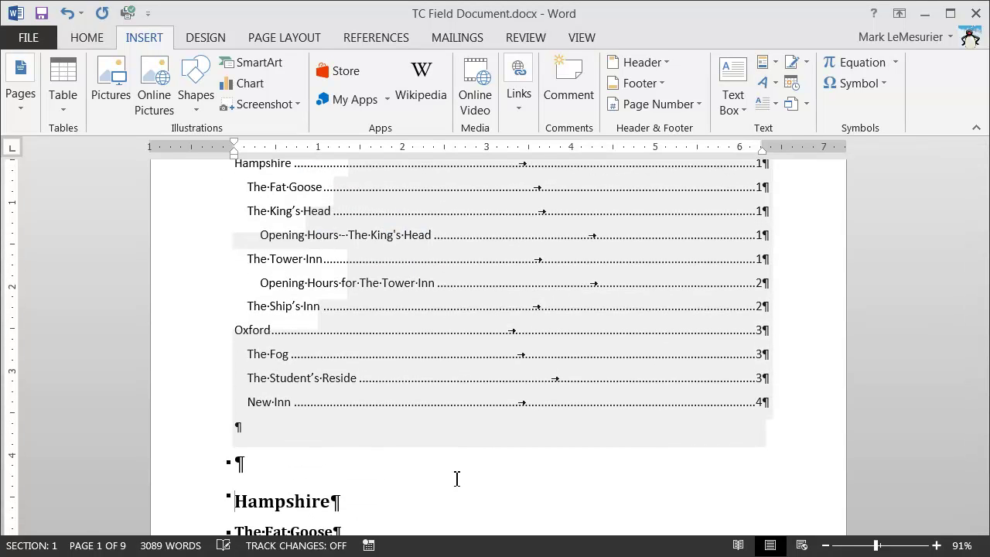
pyautogui.press('Up')
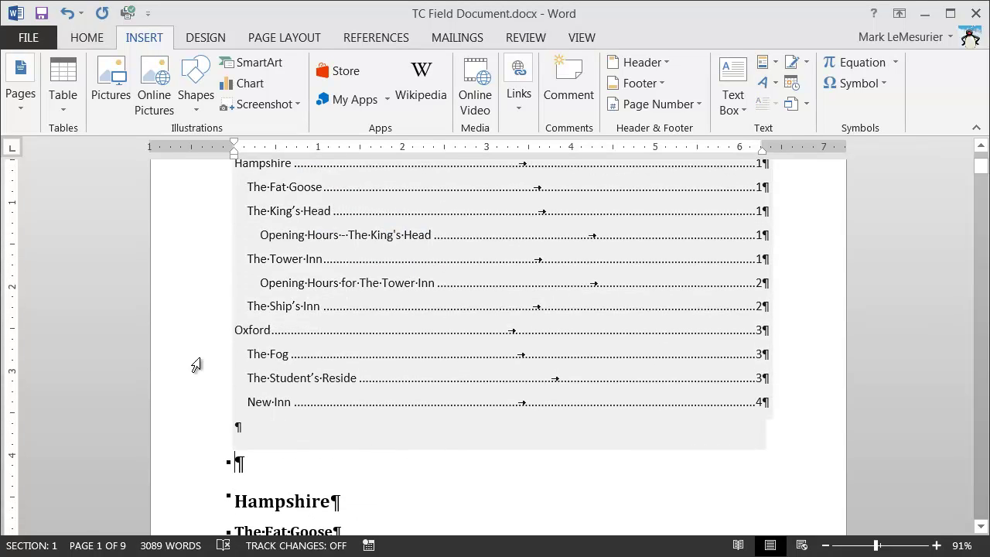
pyautogui.click(83, 38)
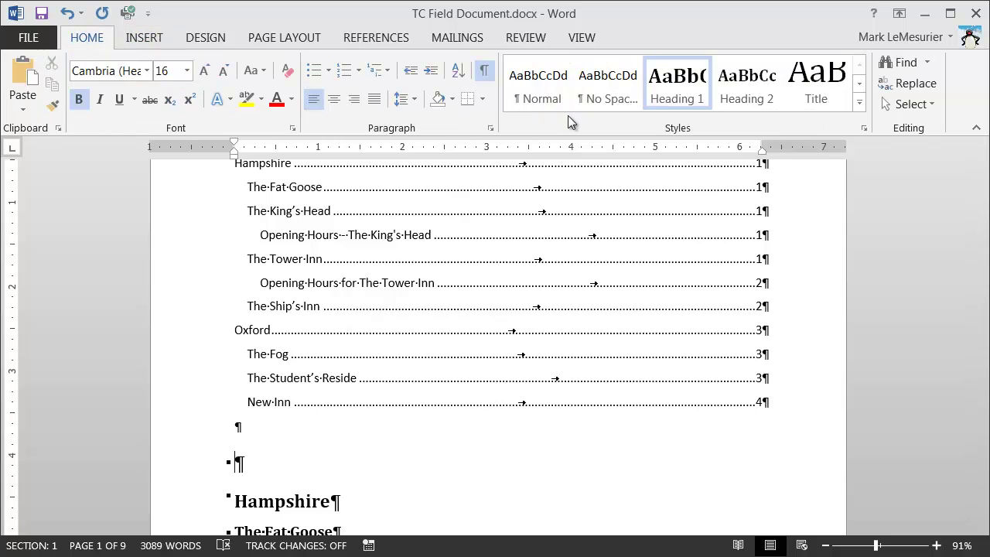
pyautogui.click(534, 81)
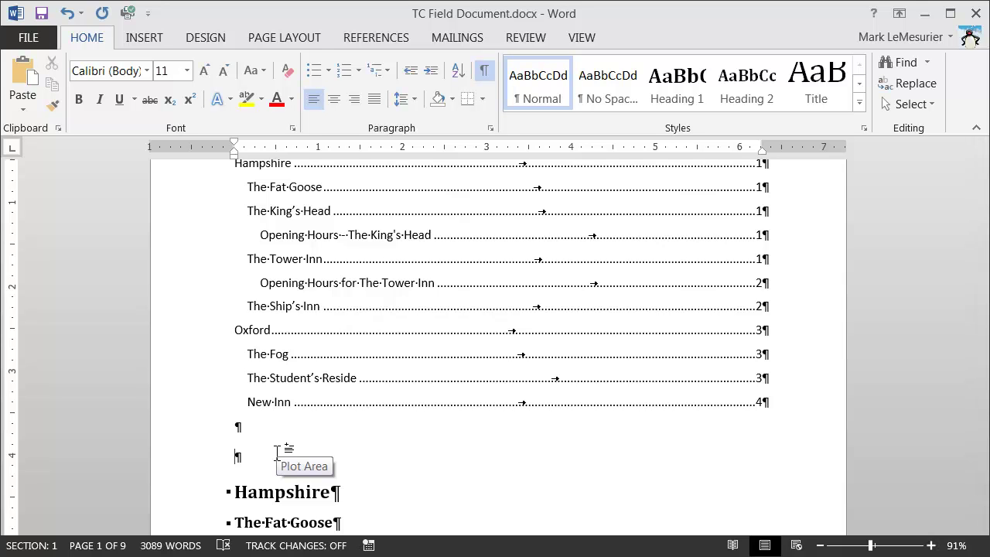
# Enter the title "List of Opening Hours" above the Hampshire heading and start a new paragraph below it.
pyautogui.write('List of Opening Hours')
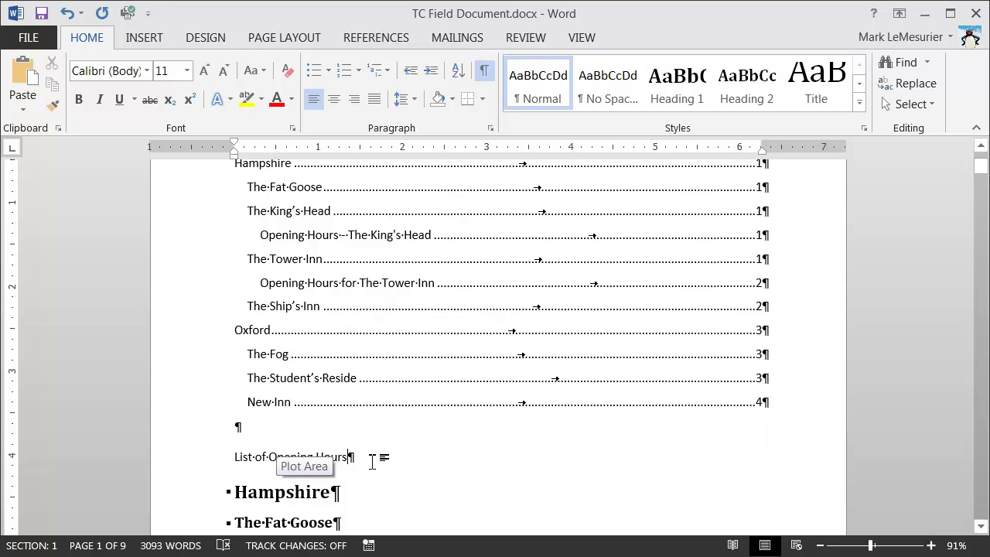
pyautogui.press('Return')
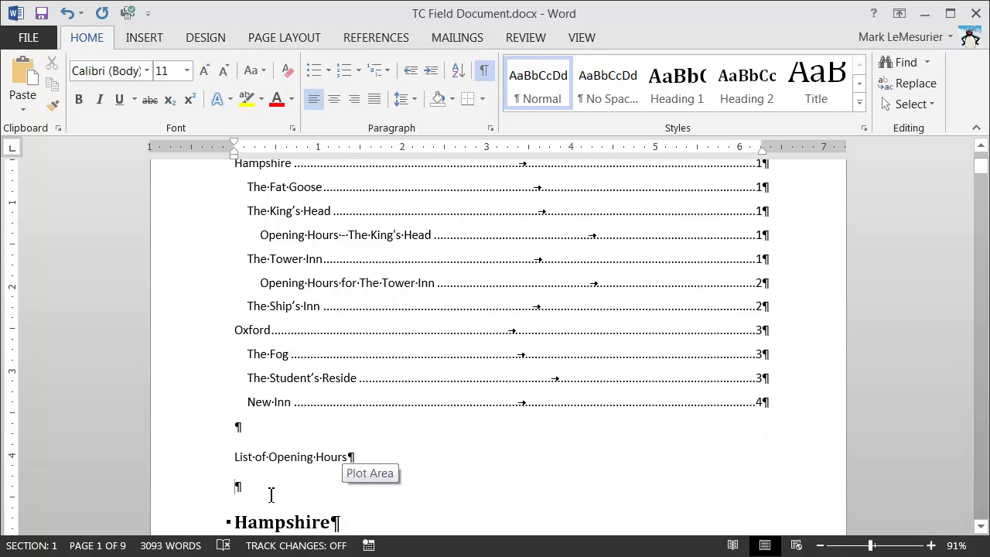
# Edit the King's Head opening hours TC field to use table identifier a (\f a) and level 5 (\l 5).
pyautogui.scroll(-8, 276, 493)
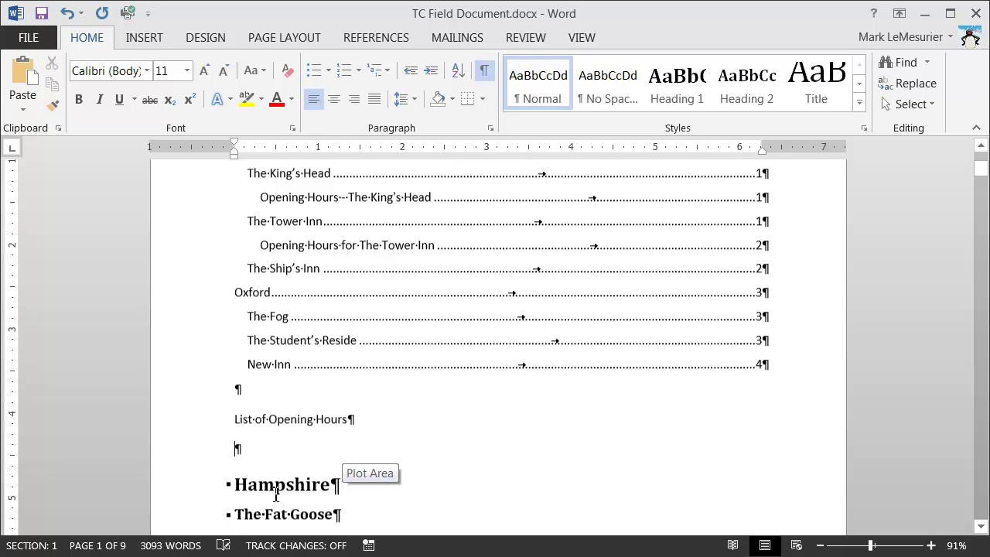
pyautogui.scroll(-14, 276, 491)
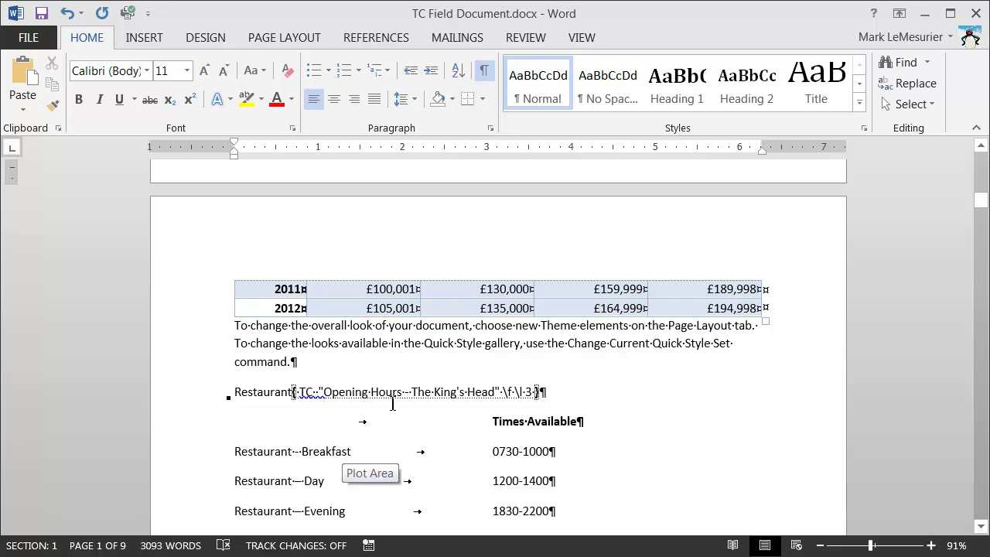
pyautogui.click(361, 413)
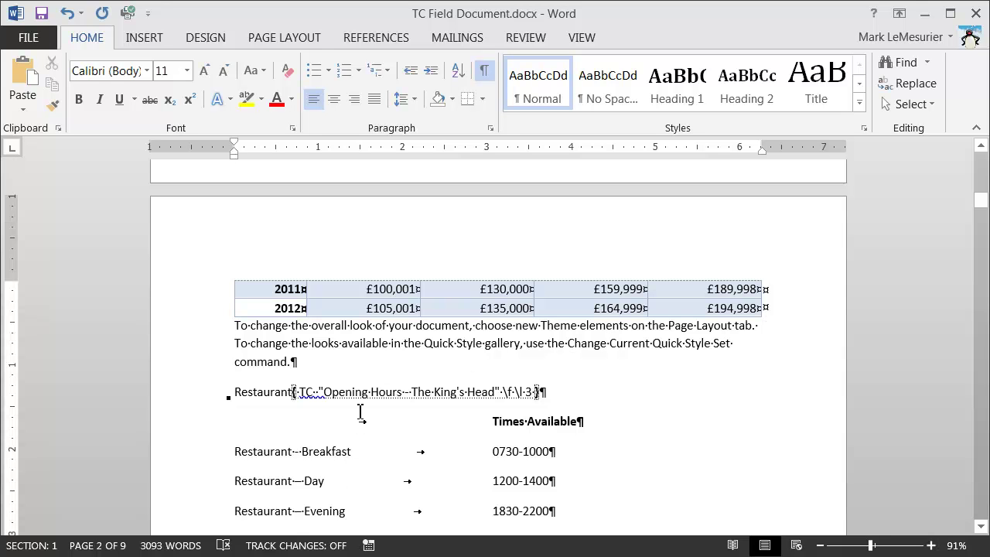
pyautogui.click(516, 393)
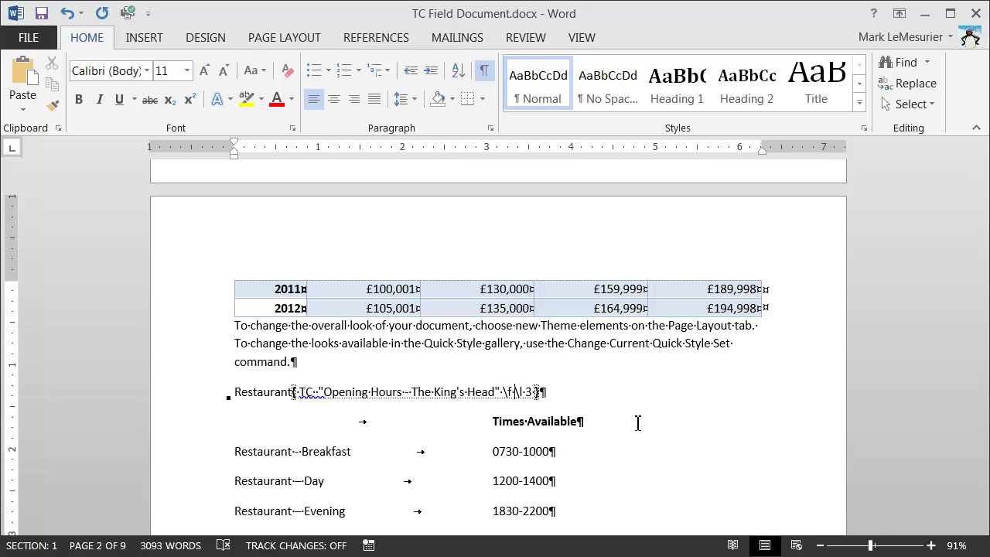
pyautogui.write('a')
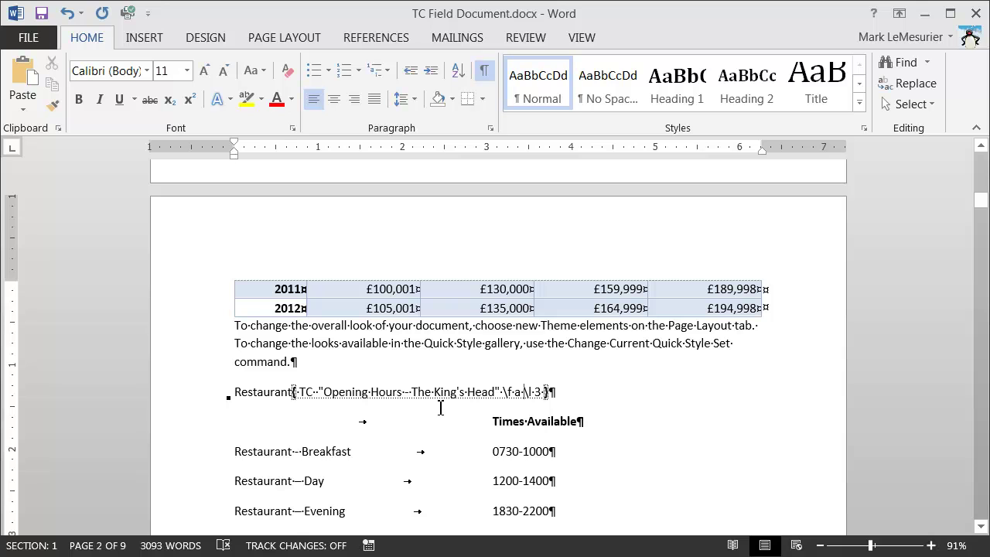
pyautogui.doubleClick(539, 395)
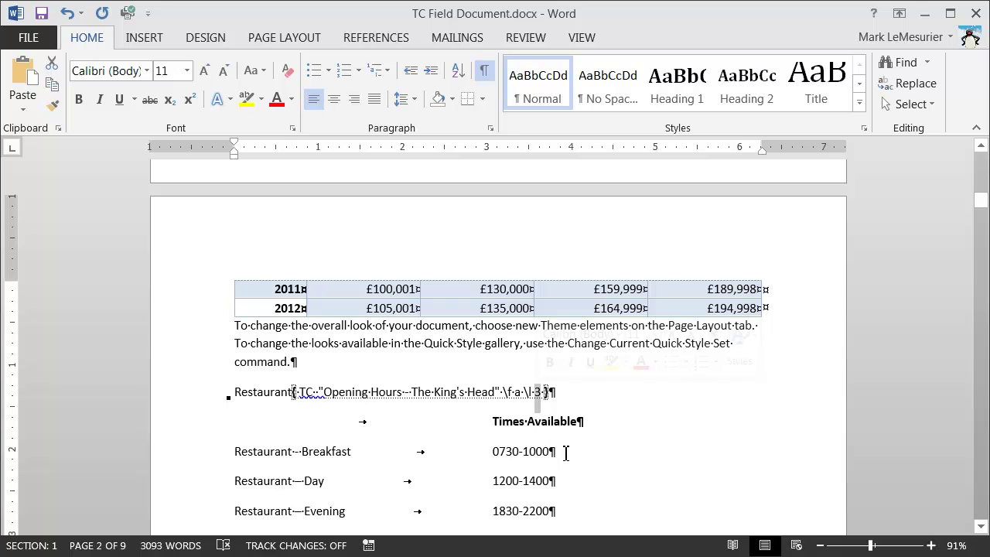
pyautogui.write('5')
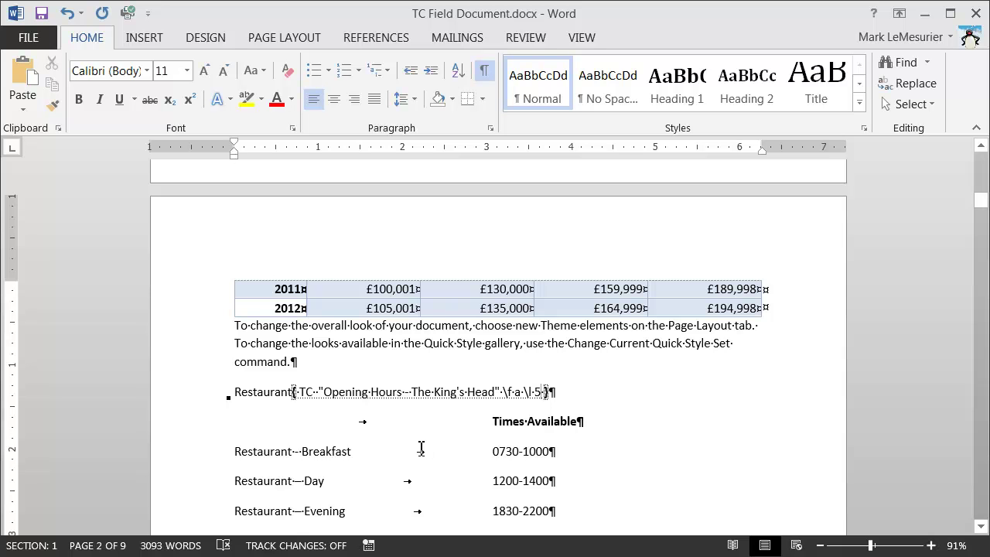
# Edit the Tower Inn opening hours TC field to use \f a and \l 5.
pyautogui.scroll(-5, 419, 447)
pyautogui.scroll(-6, 415, 442)
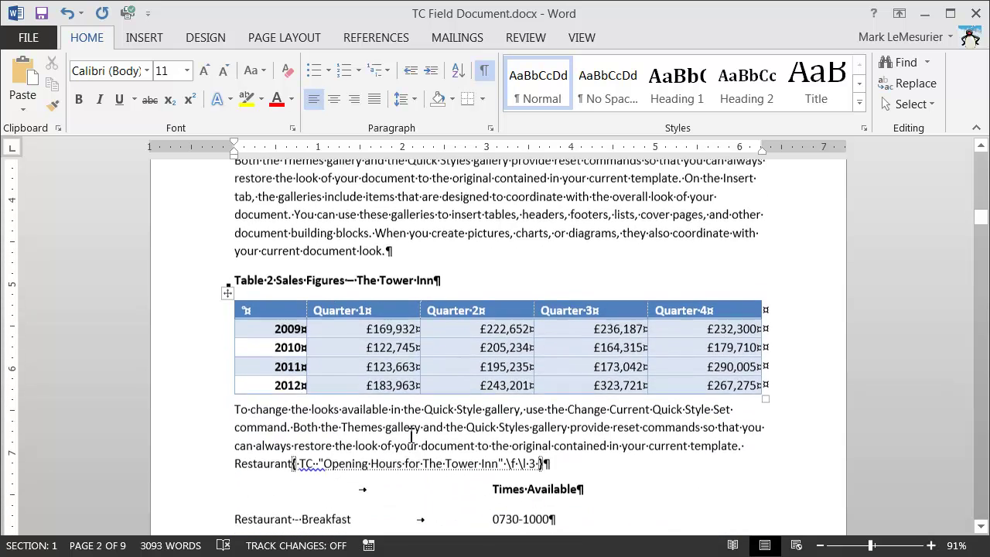
pyautogui.click(518, 411)
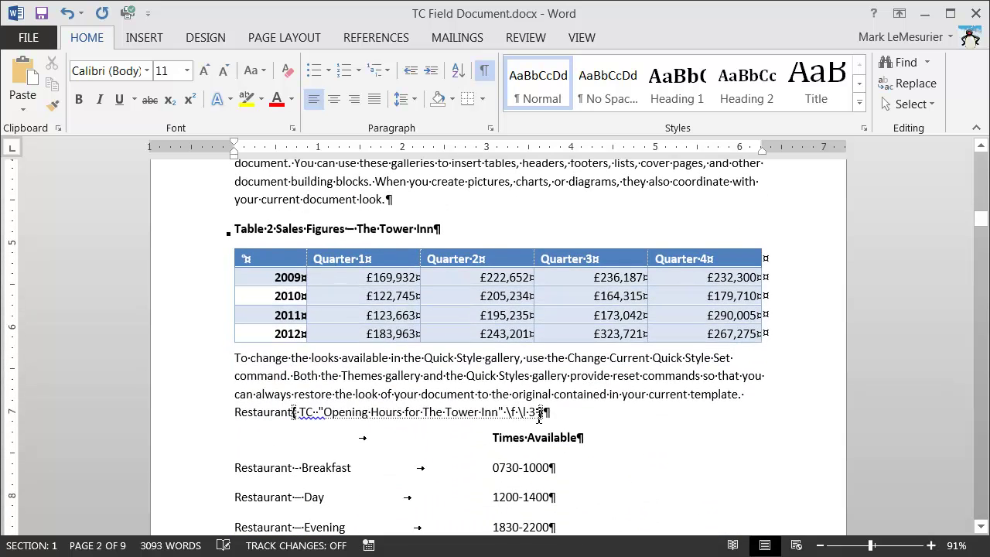
pyautogui.write('a \\l')
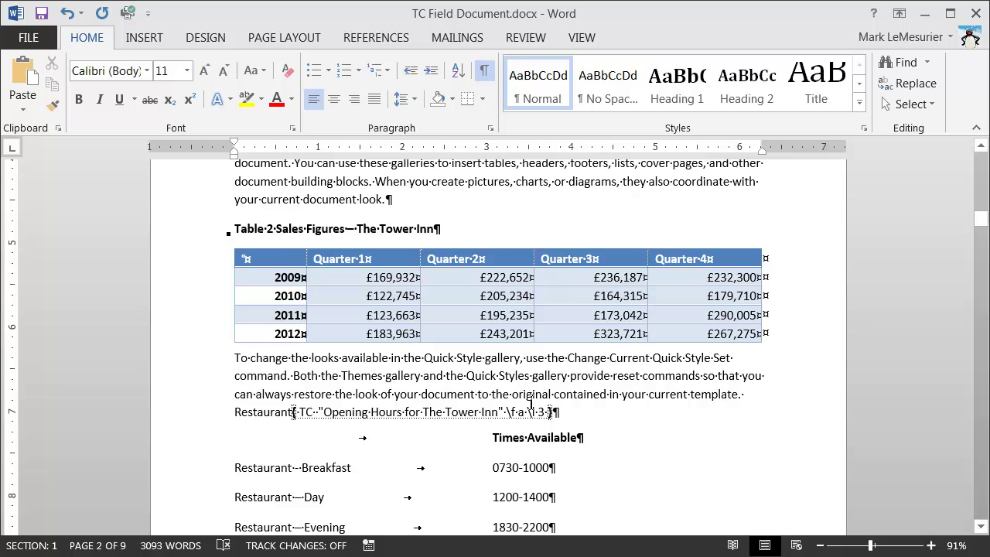
pyautogui.press('BackSpace')
pyautogui.write('5')
pyautogui.scroll(-1, 796, 301)
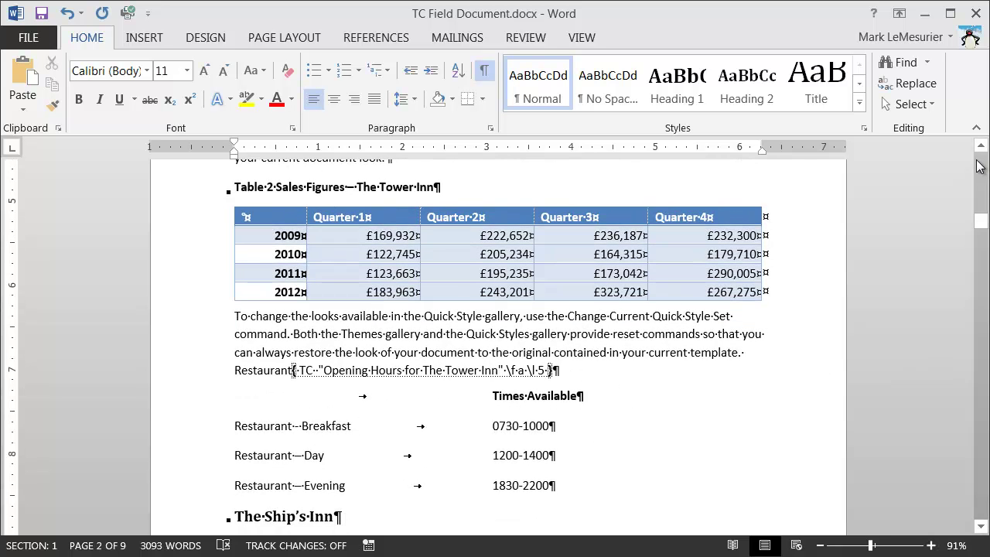
# Begin inserting a field in the empty paragraph below "List of Opening Hours" and choose the TOC field type.
pyautogui.scroll(6, 980, 159)
pyautogui.scroll(15, 979, 153)
pyautogui.scroll(9, 980, 154)
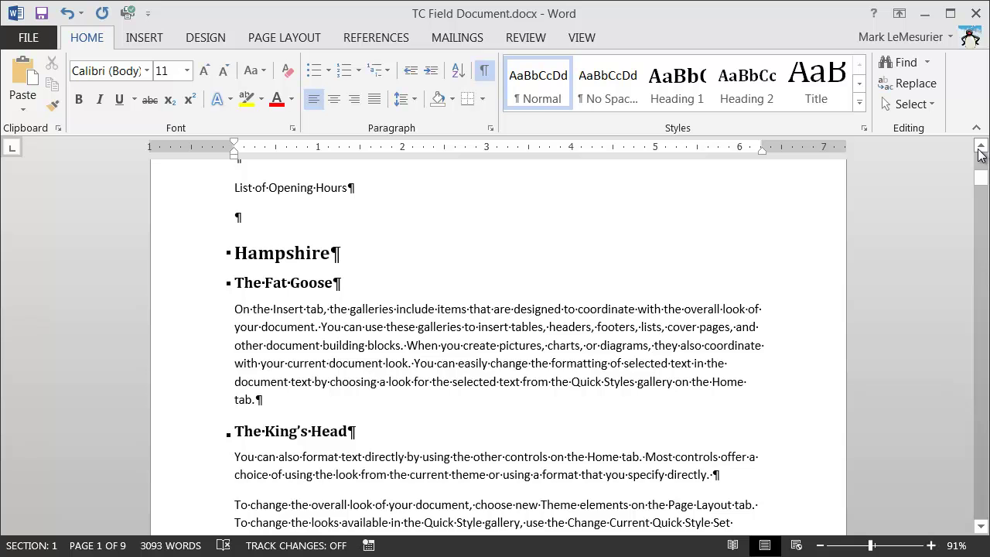
pyautogui.scroll(2, 979, 154)
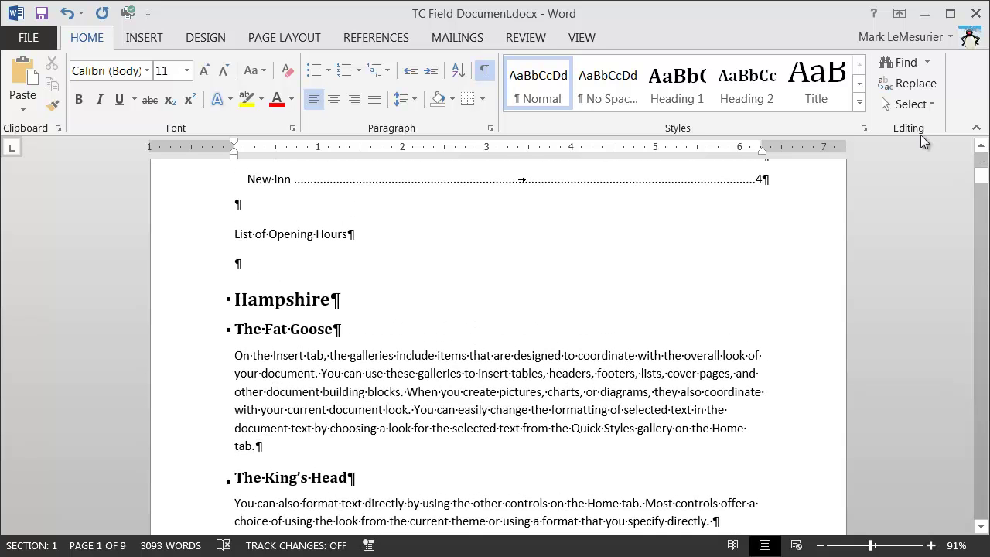
pyautogui.click(269, 266)
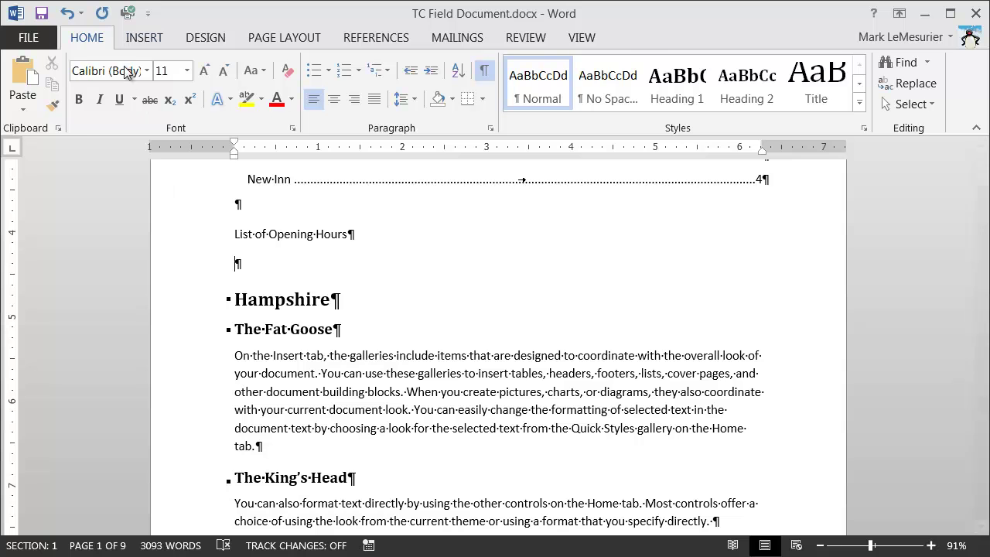
pyautogui.click(137, 40)
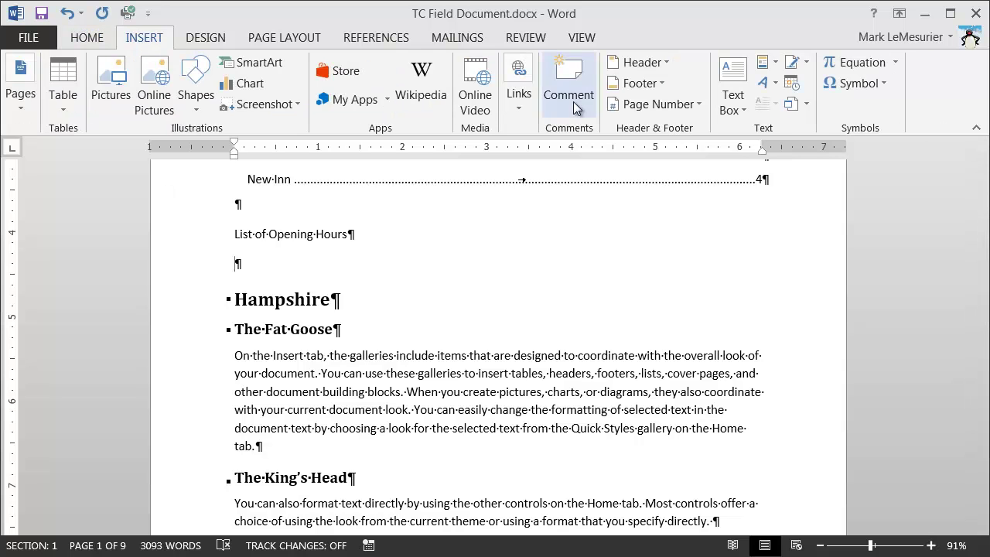
pyautogui.click(763, 68)
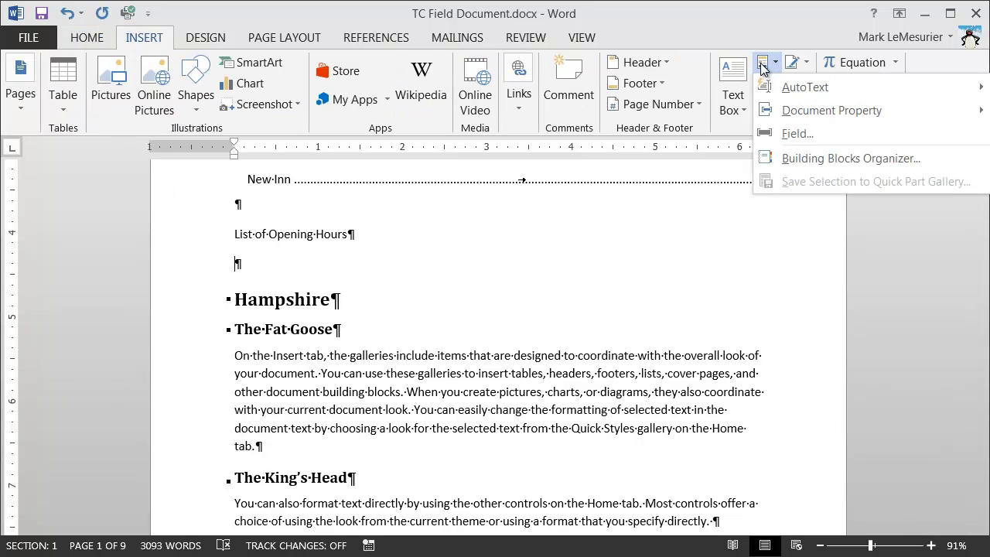
pyautogui.click(791, 128)
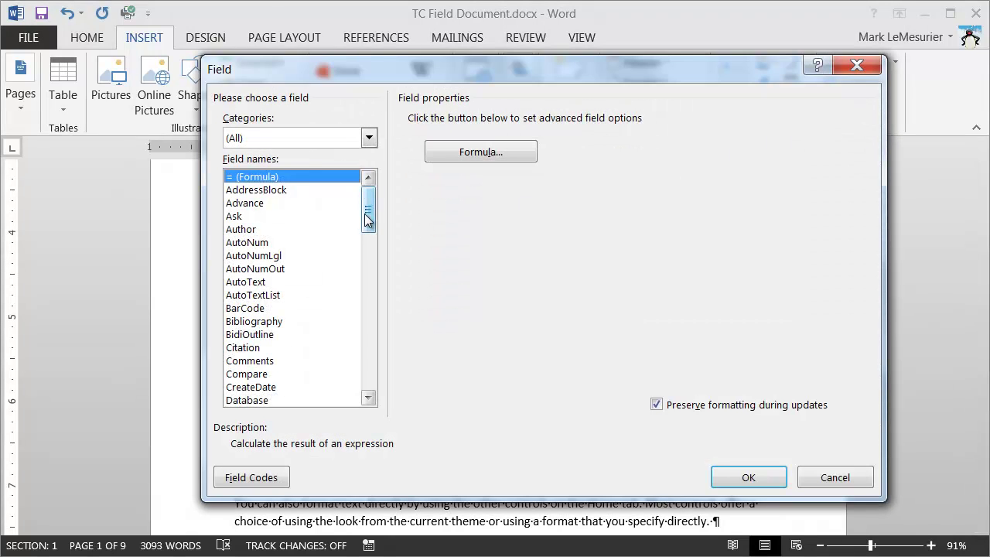
pyautogui.click(237, 229)
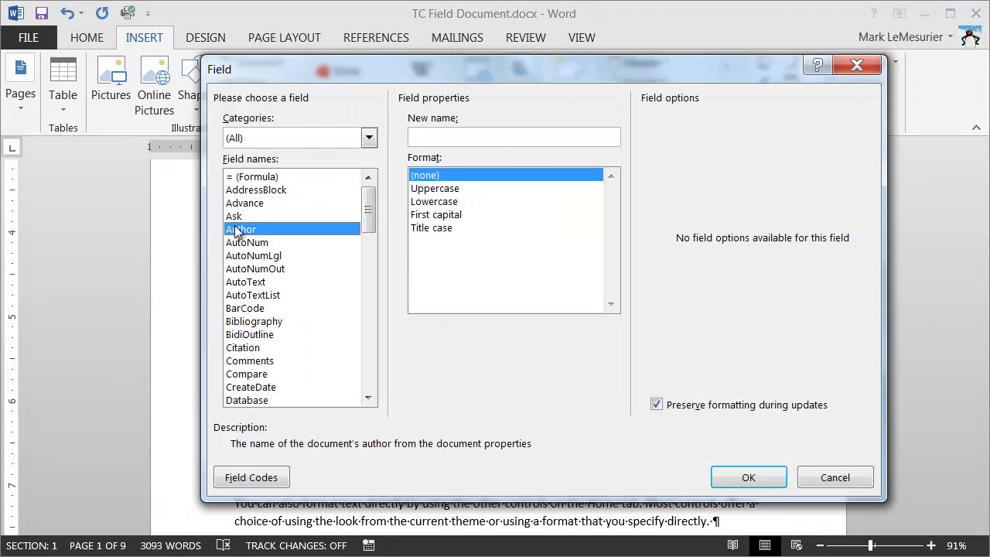
pyautogui.press('t')
pyautogui.click(369, 398)
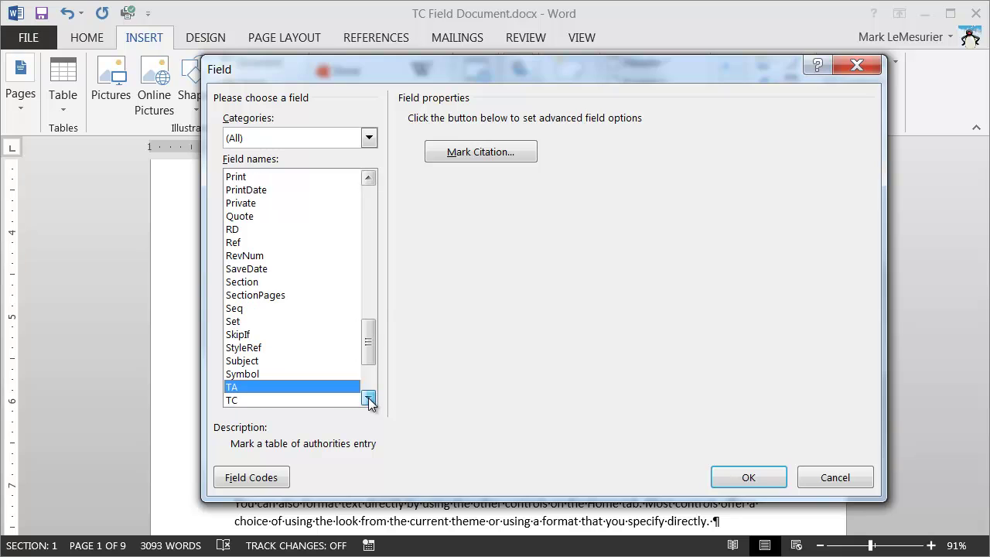
pyautogui.scroll(-1, 369, 398)
pyautogui.click(259, 349)
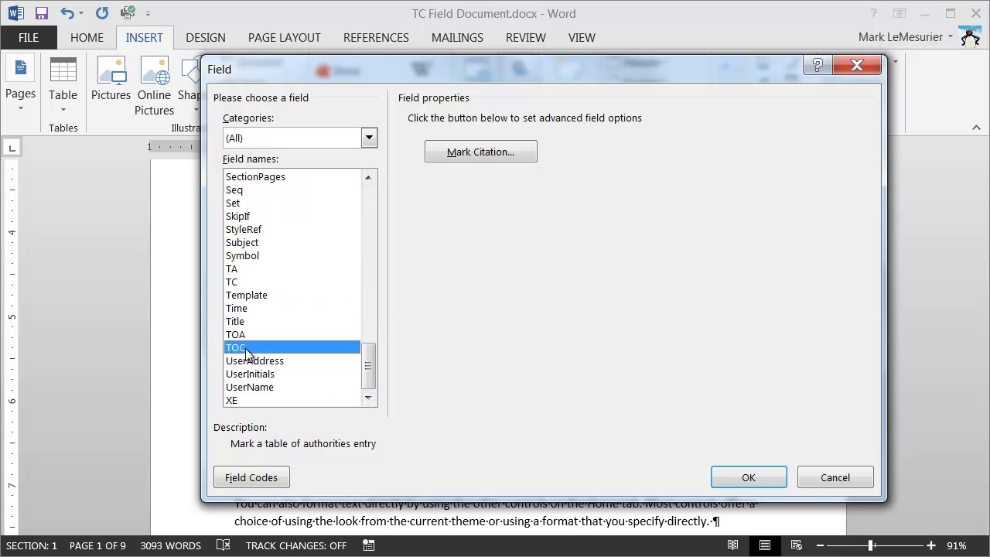
# Add the switch \f a to the TOC field code and insert the field.
pyautogui.click(263, 478)
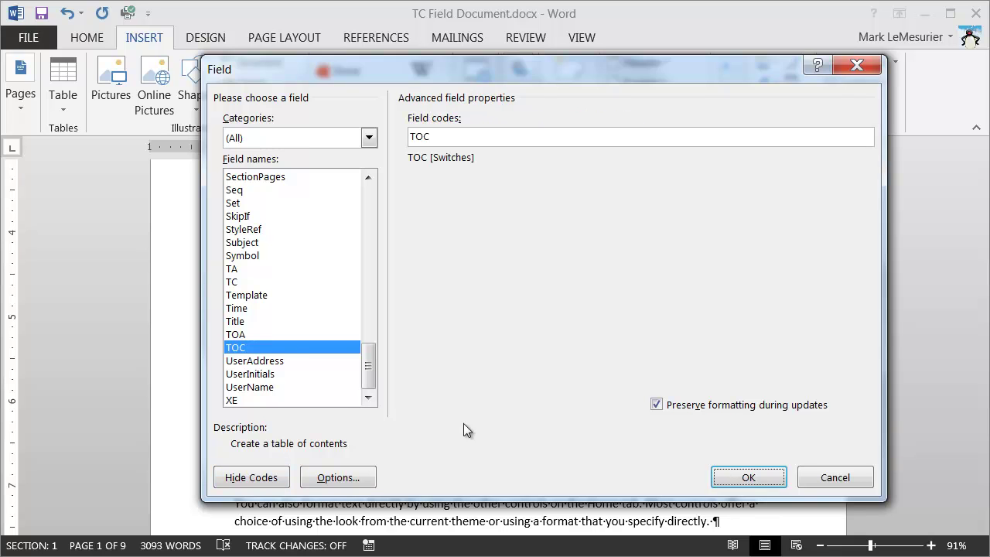
pyautogui.click(449, 140)
pyautogui.write('\\f a')
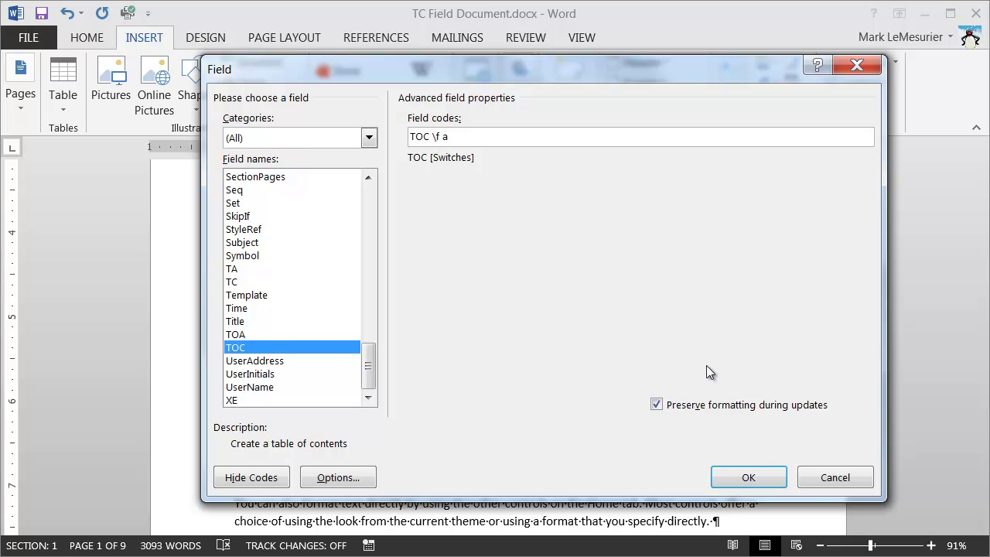
pyautogui.click(749, 477)
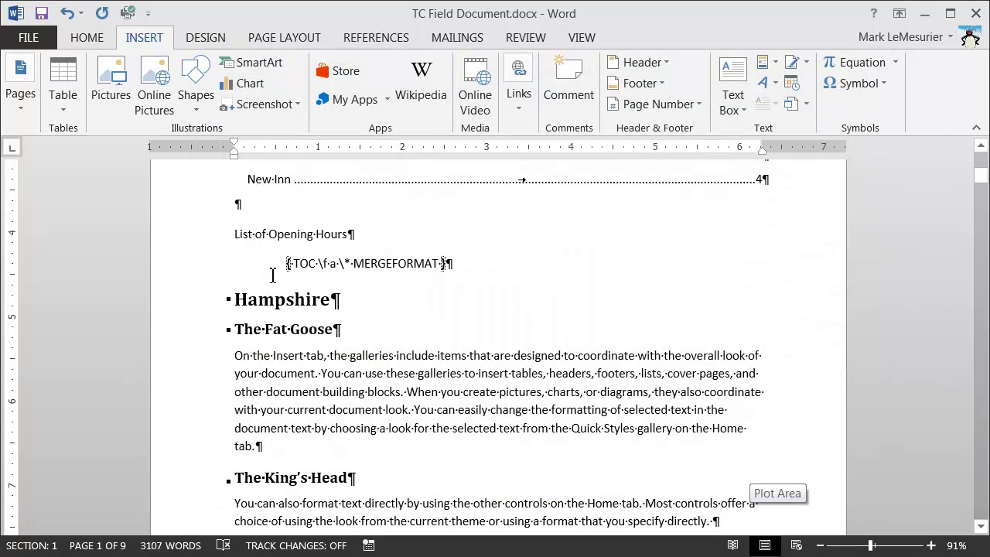
# Switch the new TOC field under "List of Opening Hours" from its field code to its entries.
pyautogui.click(188, 272)
pyautogui.rightClick(380, 263)
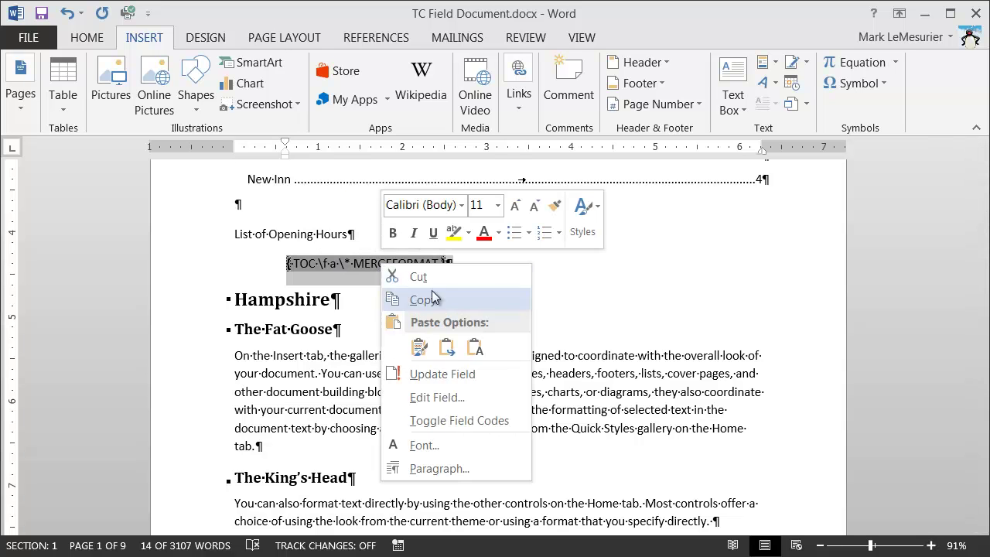
pyautogui.click(433, 422)
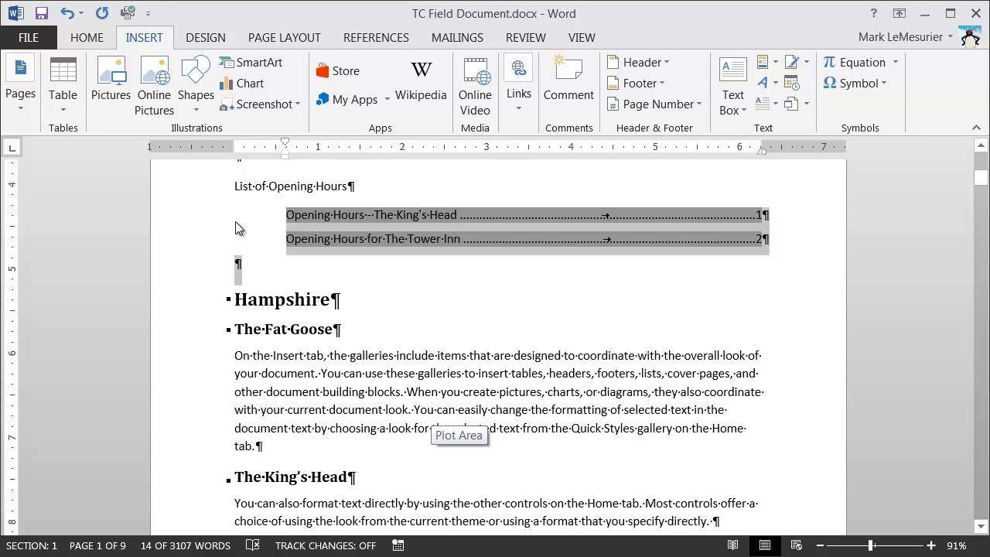
pyautogui.click(305, 220)
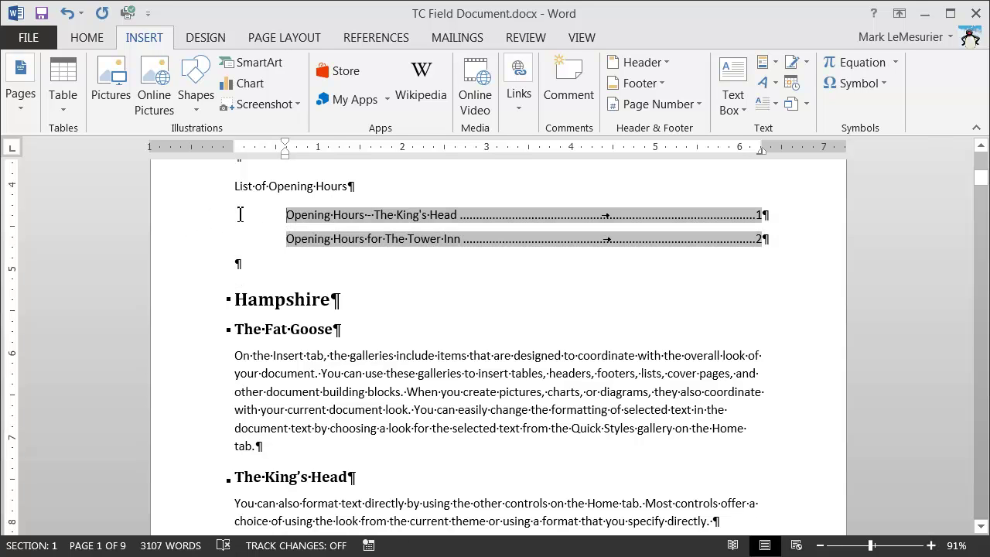
# Select both entries in the List of Opening Hours table and open the TOC 5 style for modification.
pyautogui.moveTo(288, 214)
pyautogui.mouseDown()
pyautogui.moveTo(356, 226)
pyautogui.moveTo(563, 212)
pyautogui.moveTo(766, 237)
pyautogui.mouseUp()
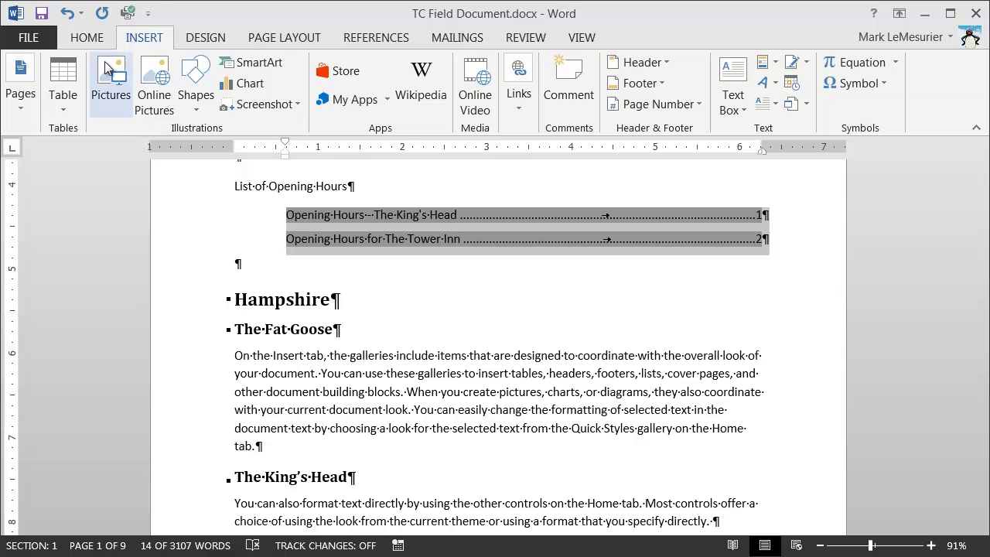
pyautogui.click(89, 38)
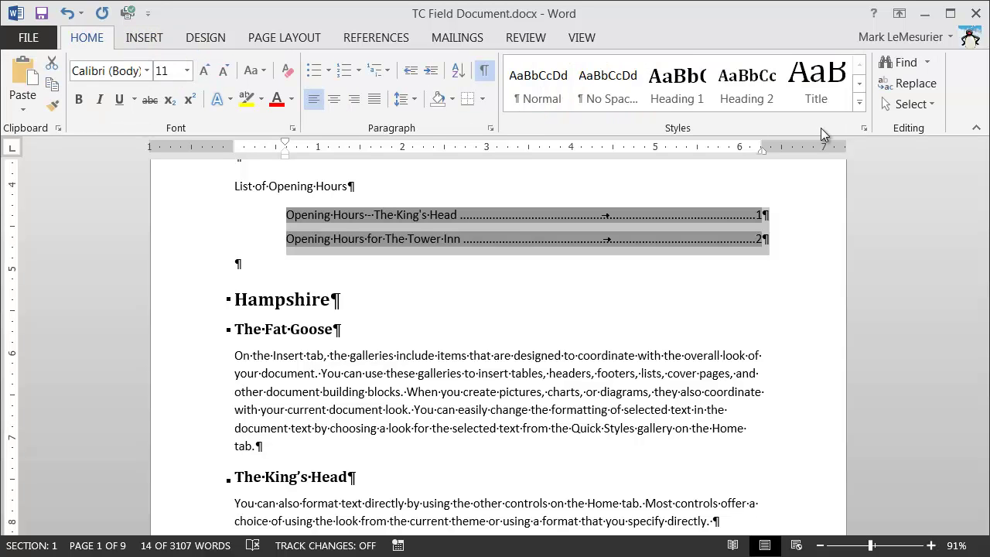
pyautogui.click(864, 132)
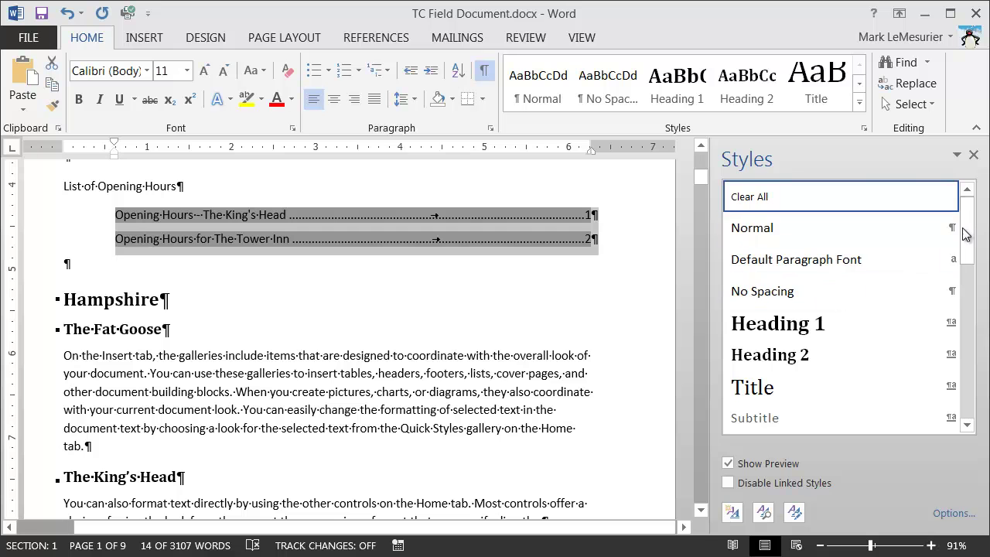
pyautogui.moveTo(971, 234); pyautogui.dragTo(971, 344)
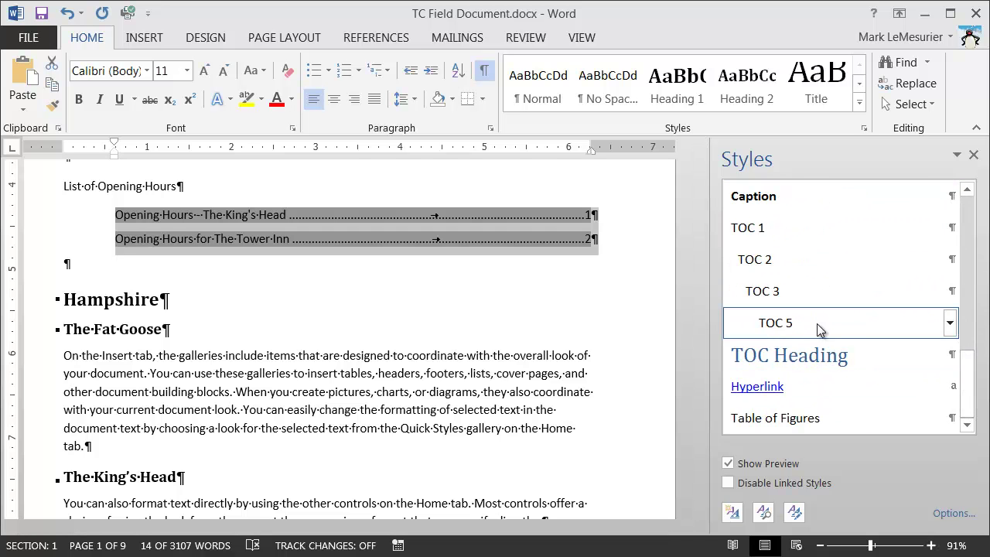
pyautogui.click(950, 325)
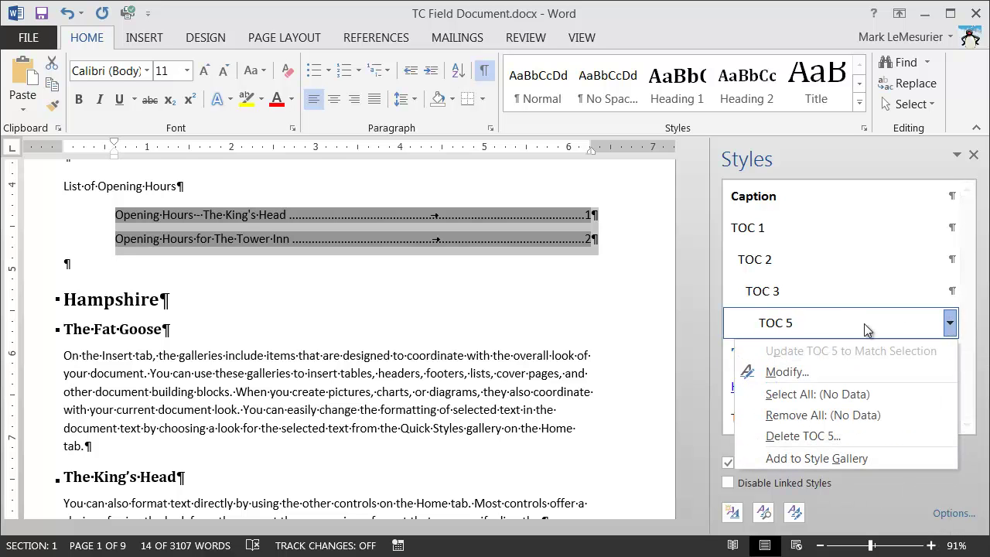
pyautogui.click(788, 371)
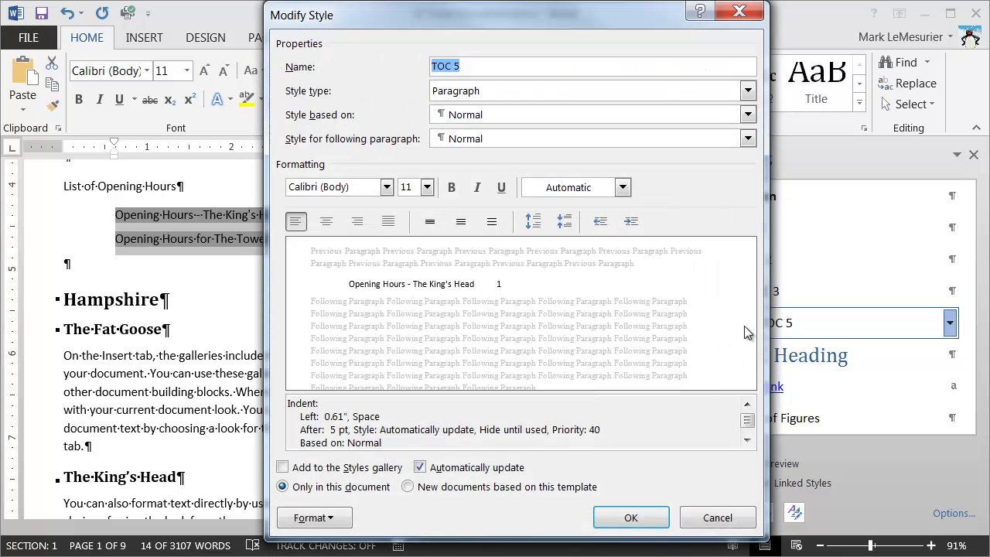
# Set the left paragraph indentation of the TOC 5 style to 0".
pyautogui.click(315, 517)
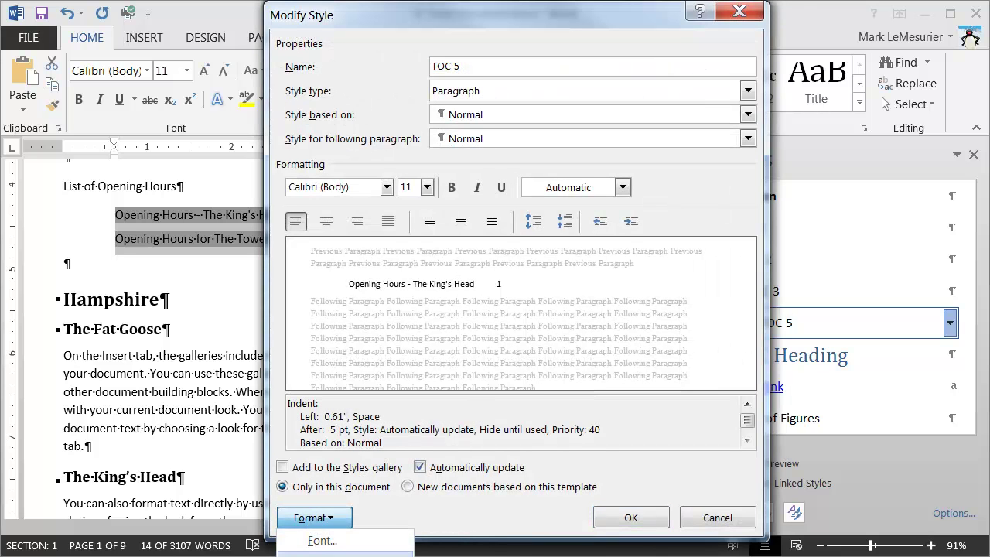
pyautogui.click(328, 554)
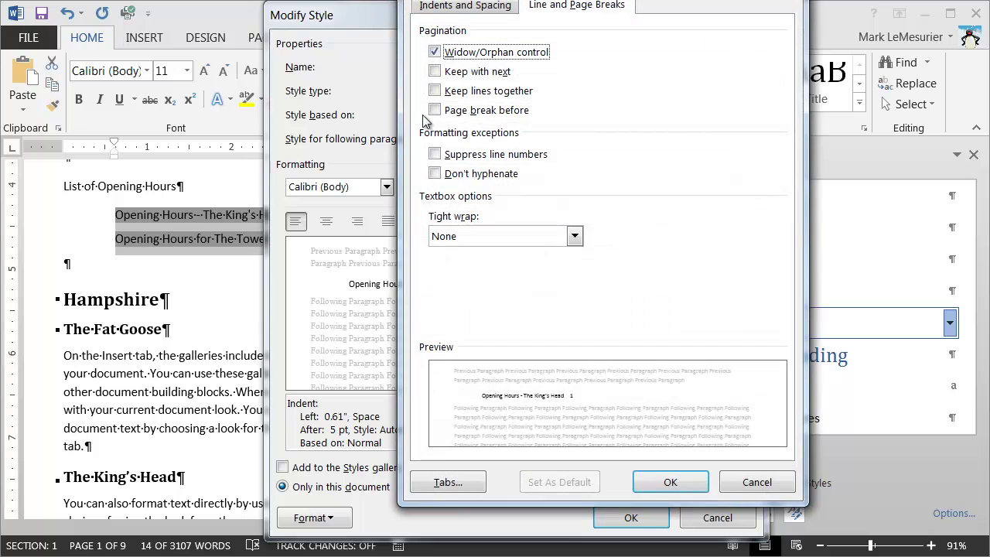
pyautogui.click(464, 14)
pyautogui.click(546, 153)
pyautogui.click(546, 153)
pyautogui.click(546, 153)
pyautogui.click(546, 153)
pyautogui.click(546, 152)
pyautogui.click(546, 153)
pyautogui.click(546, 152)
pyautogui.click(546, 153)
pyautogui.click(546, 143)
pyautogui.click(546, 143)
pyautogui.click(546, 143)
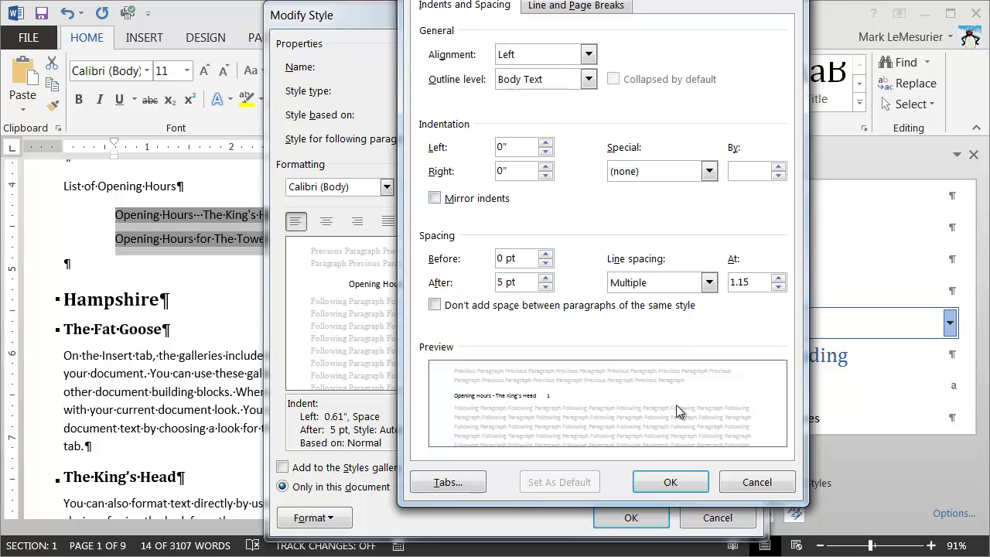
pyautogui.click(670, 481)
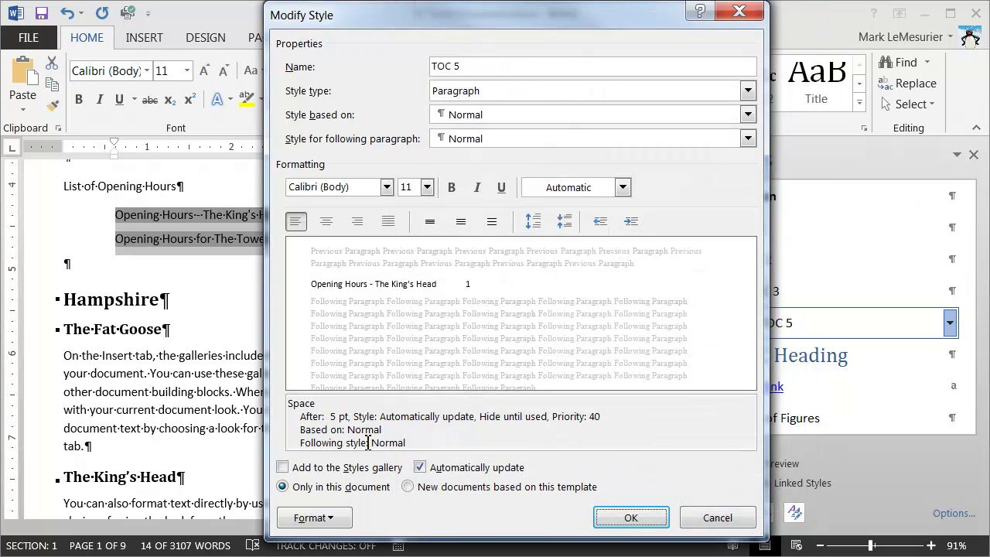
# Add the Small caps font effect to the TOC 5 style and apply the style changes.
pyautogui.click(312, 518)
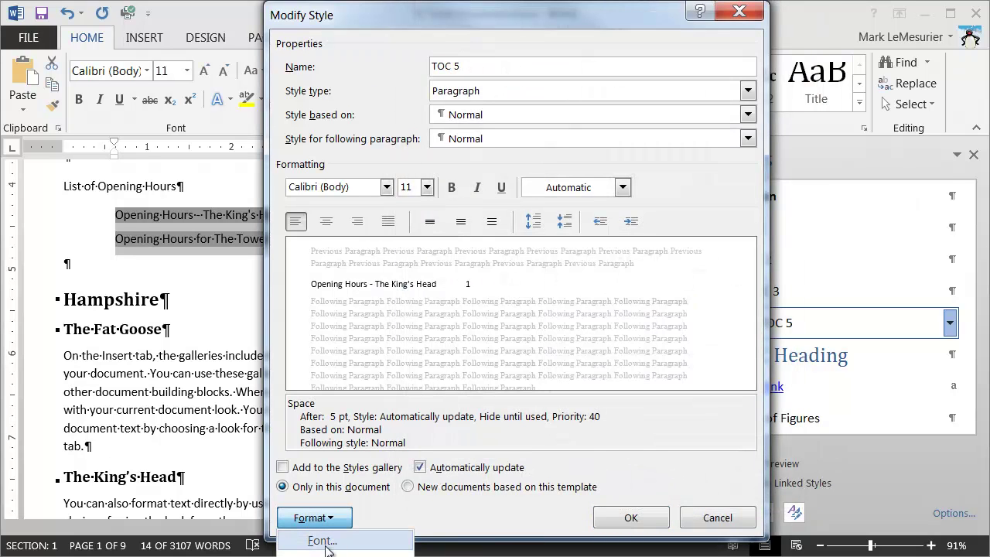
pyautogui.click(324, 544)
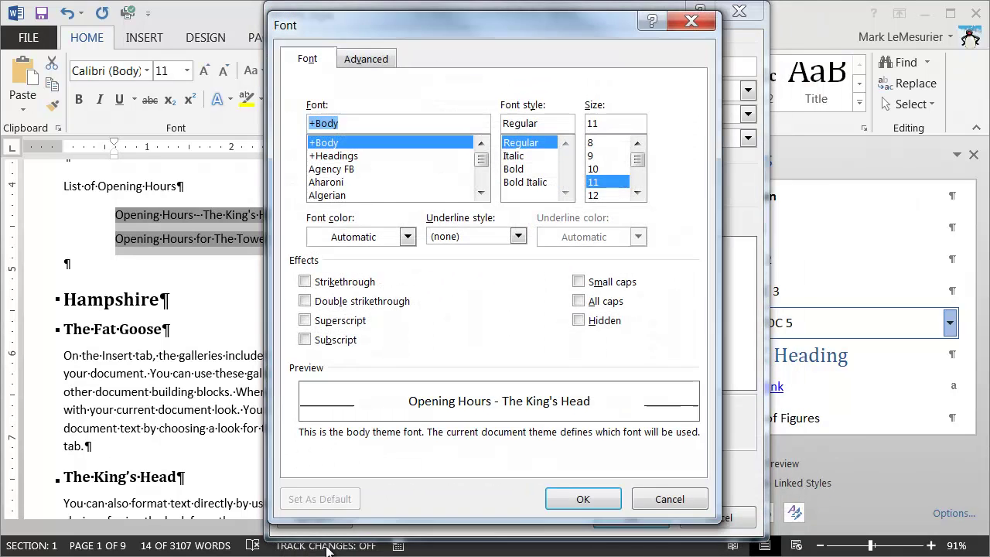
pyautogui.click(578, 282)
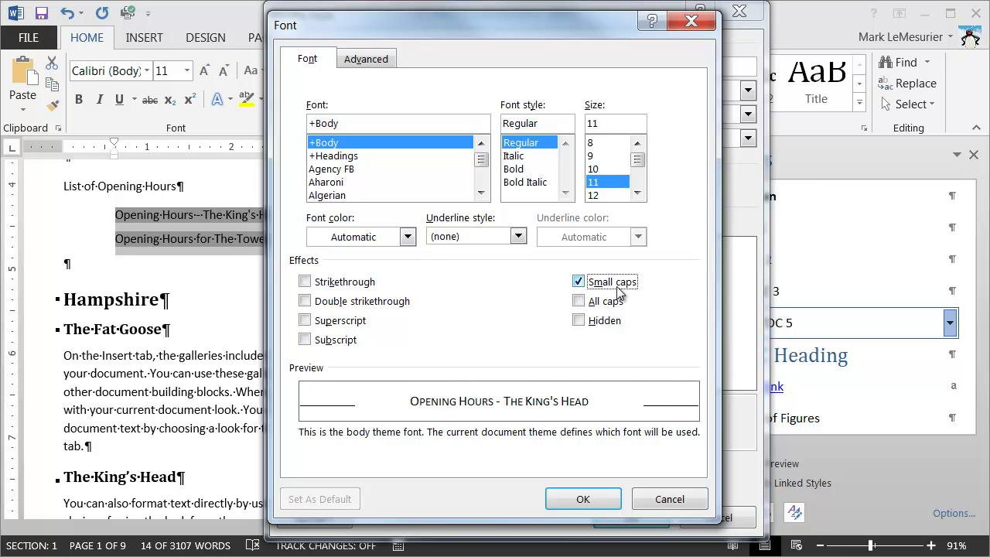
pyautogui.click(578, 500)
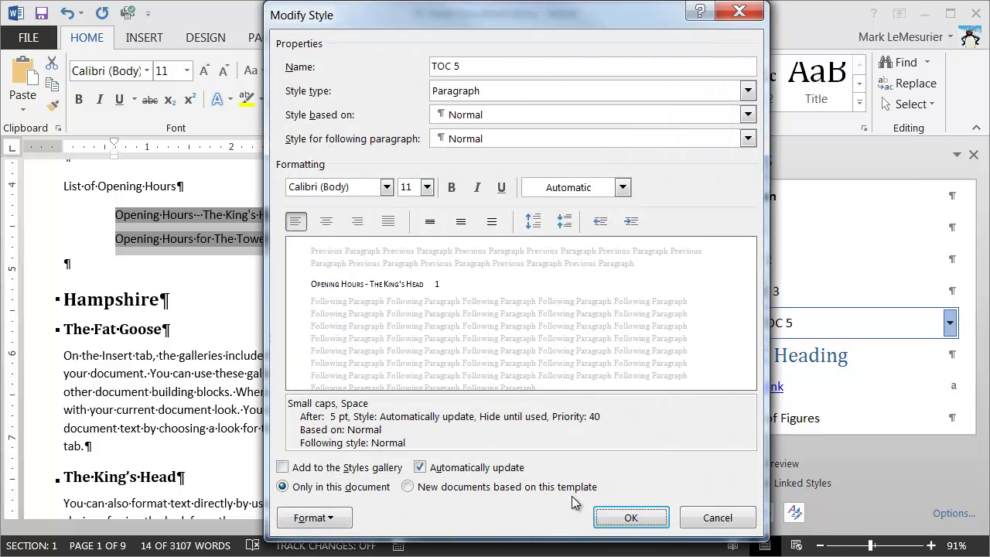
pyautogui.click(634, 515)
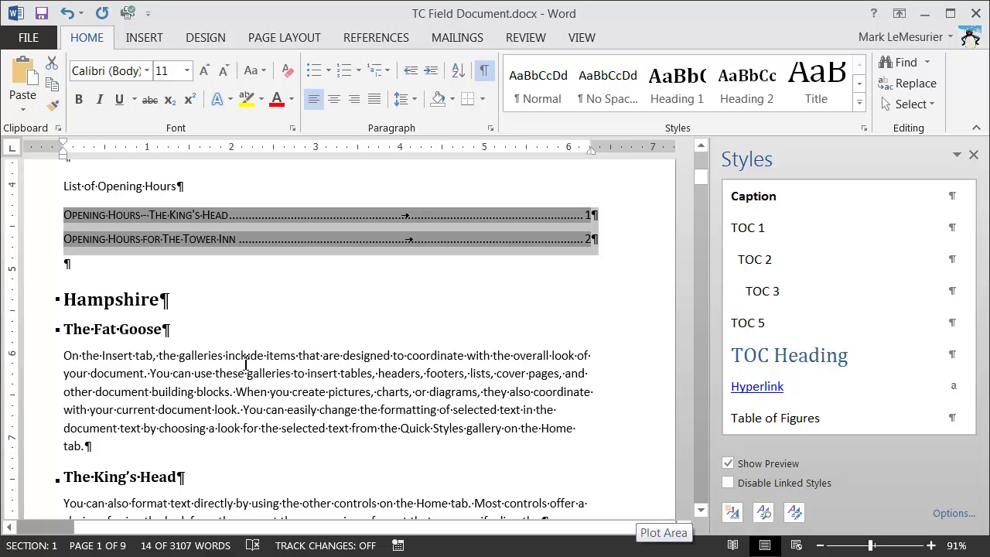